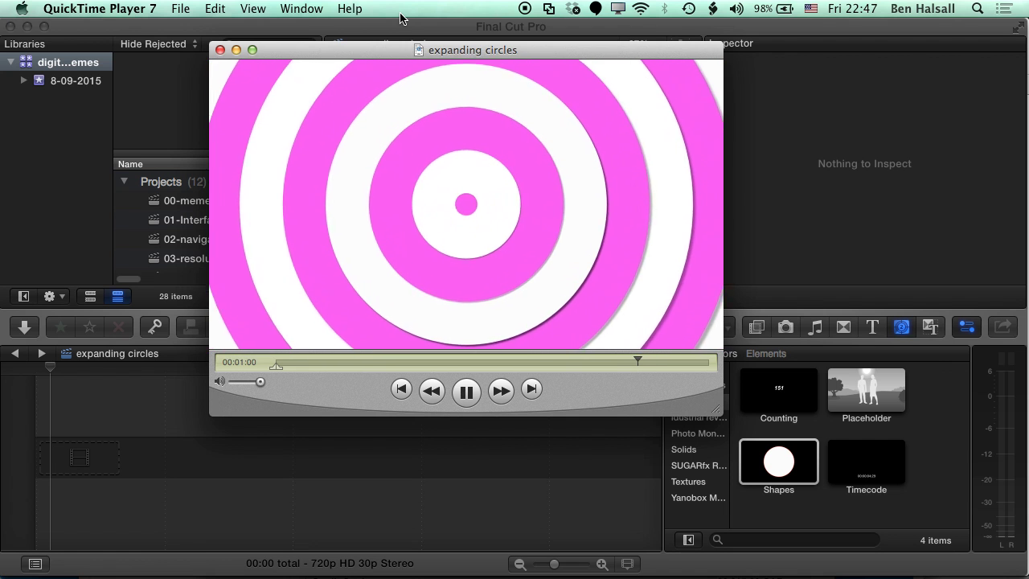
- Close the QuickTime Player 7 'expanding circles' preview window
click(219, 50)
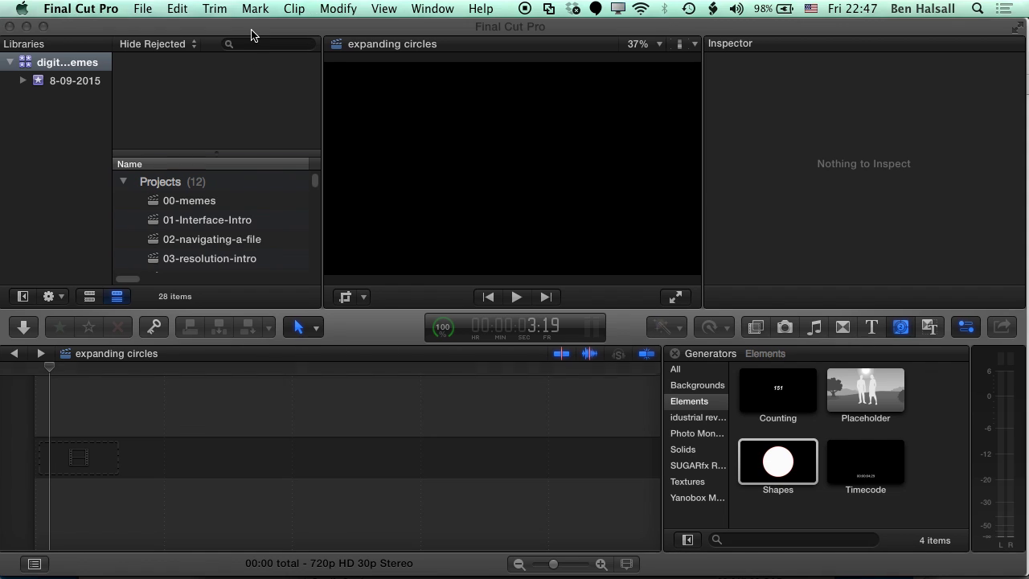
- Drag the Shapes generator from Generators > Elements to the start of the expanding circles timeline
click(255, 33)
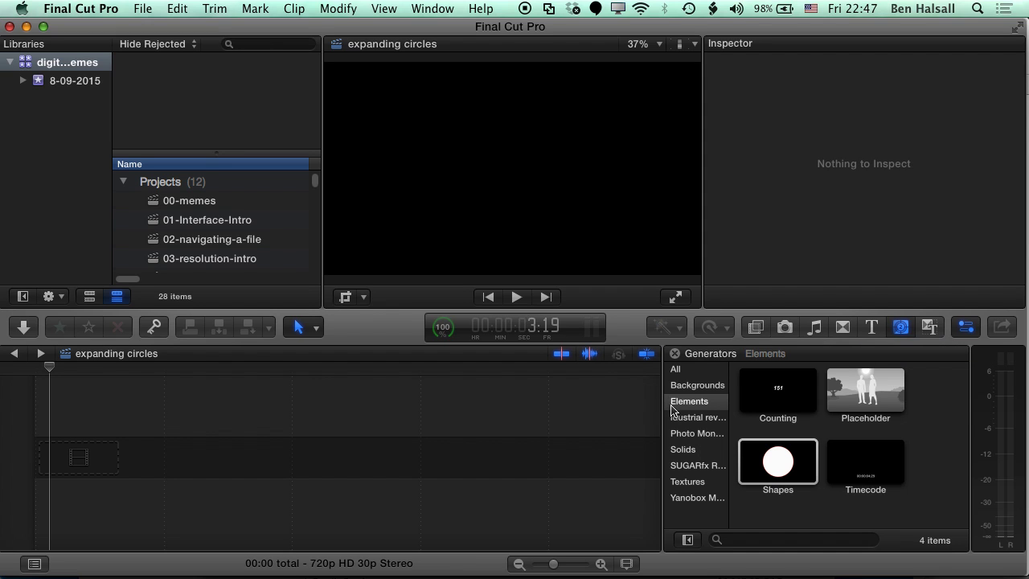
click(778, 463)
click(777, 463)
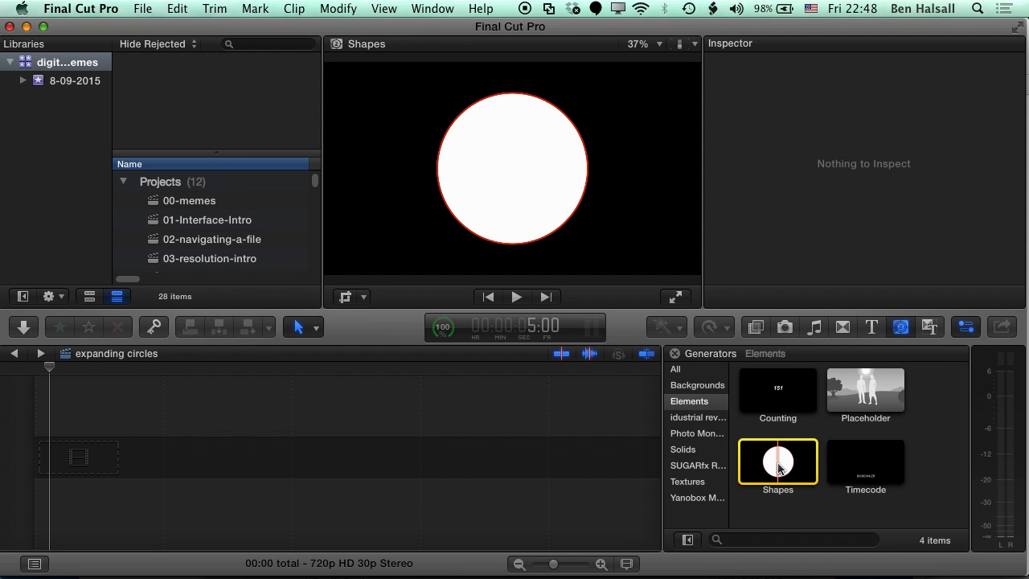
drag(776, 468, 48, 460)
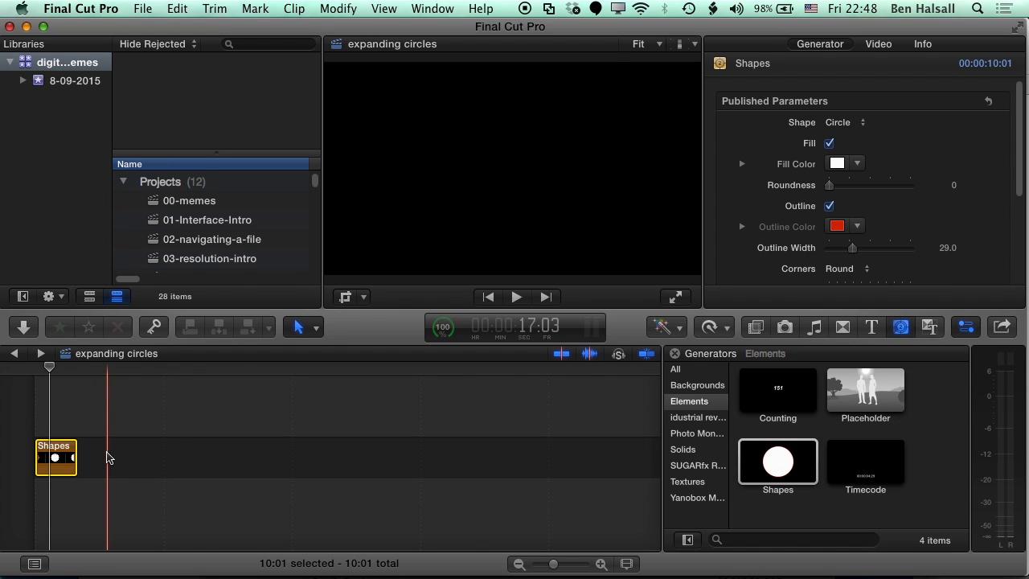
- Turn off the circle's red outline and set drop shadow opacity, blur and distance to 0
key(shift+z)
click(237, 369)
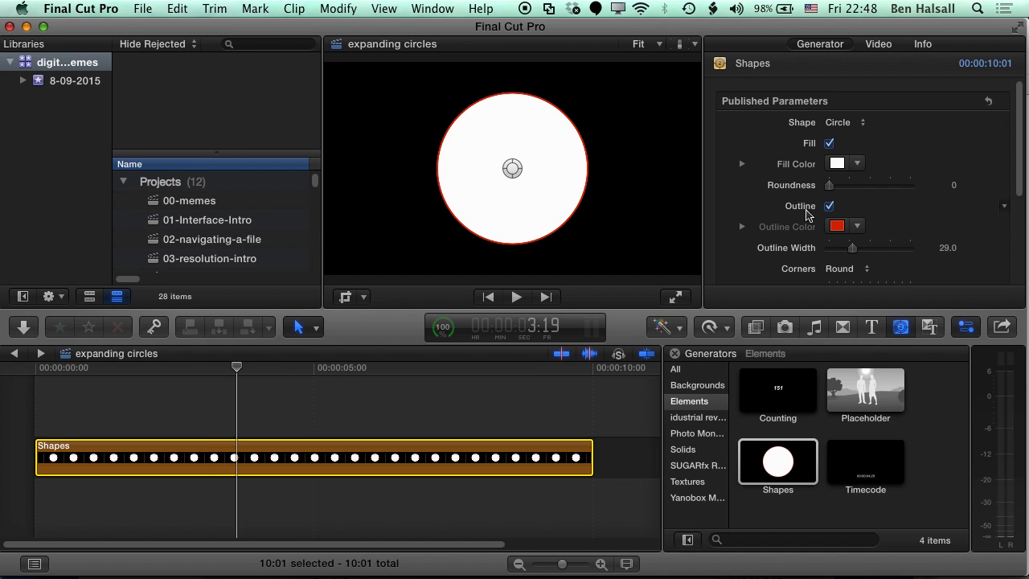
click(828, 206)
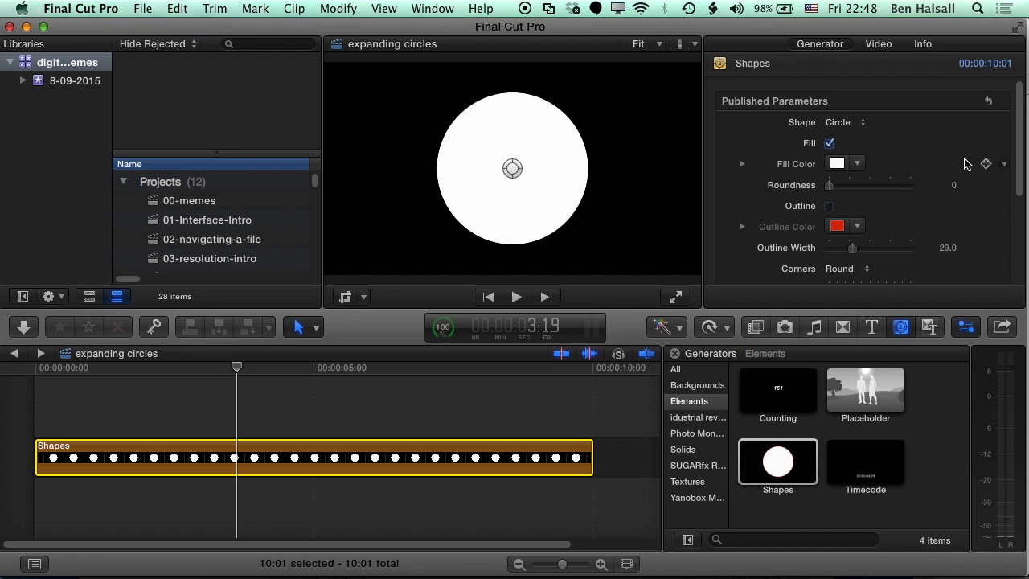
drag(1019, 135, 1027, 229)
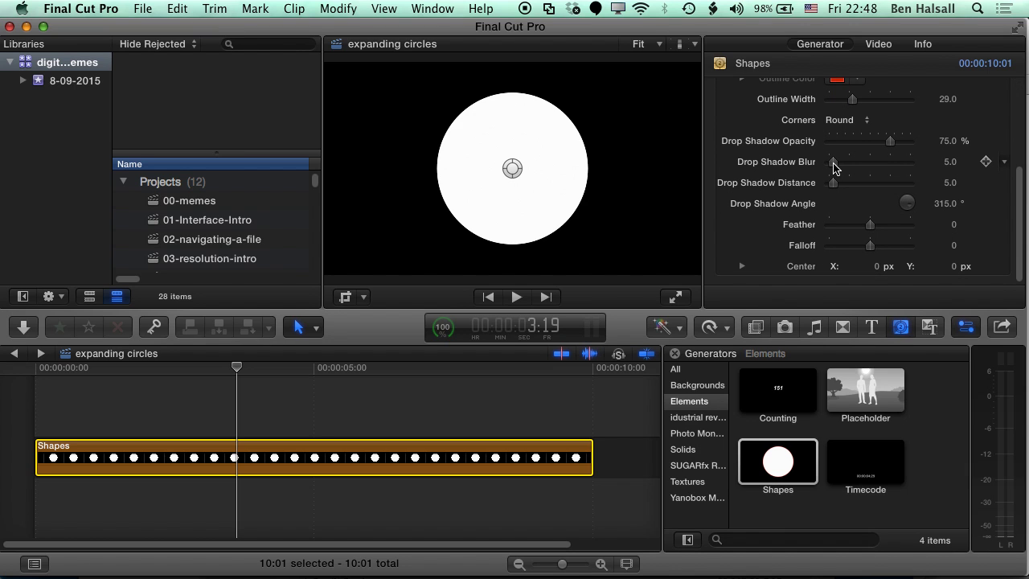
drag(834, 167, 824, 186)
drag(892, 142, 828, 143)
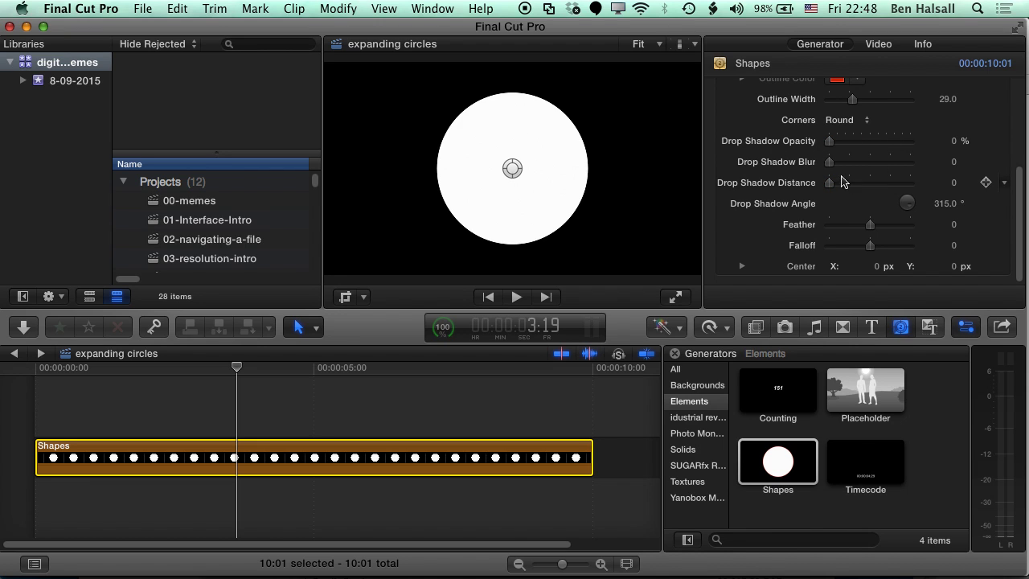
scroll(1019, 188, up, 2)
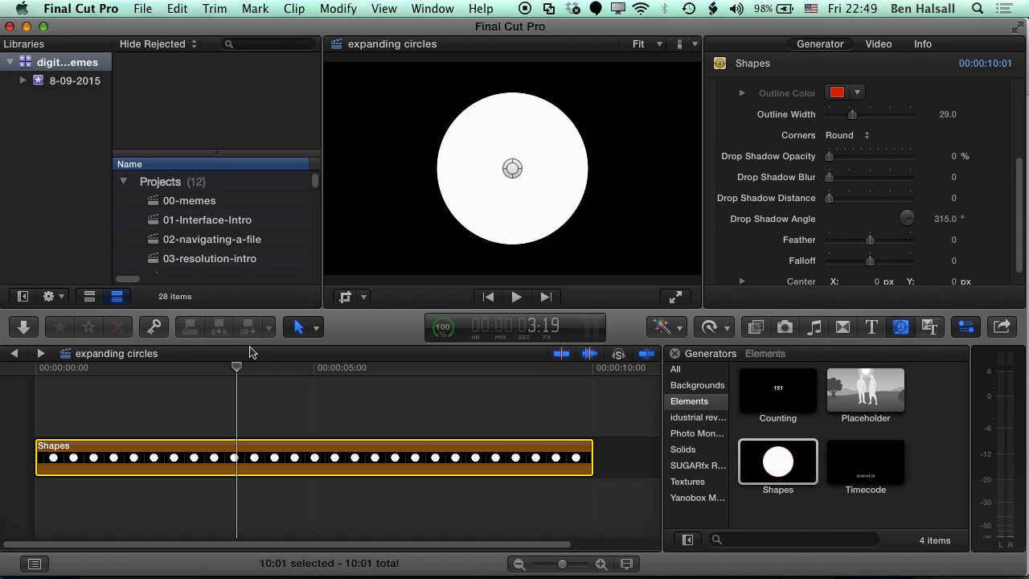
click(237, 367)
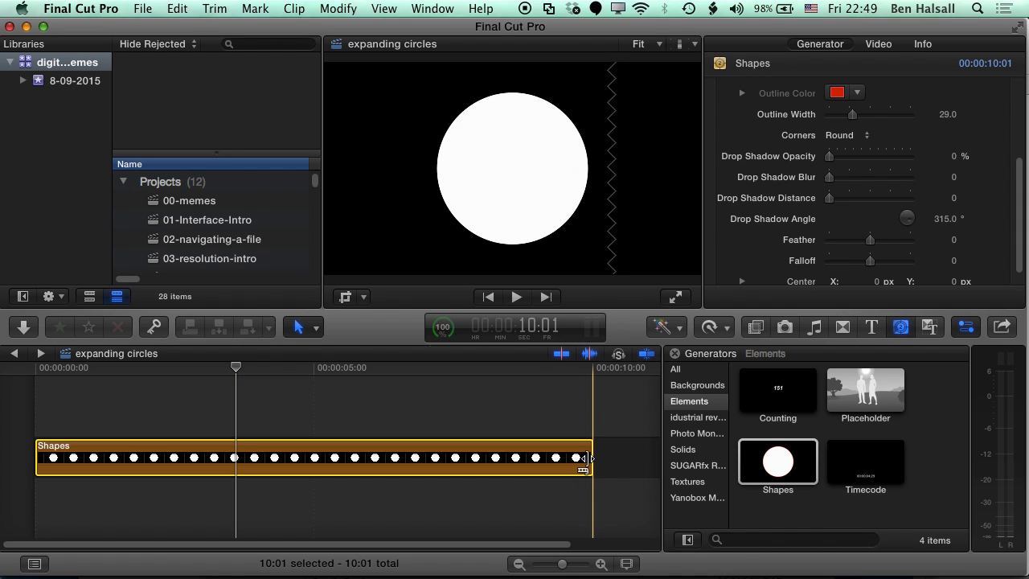
- Trim the Shapes clip to about 5:01 and return the playhead to the start
drag(585, 458, 314, 458)
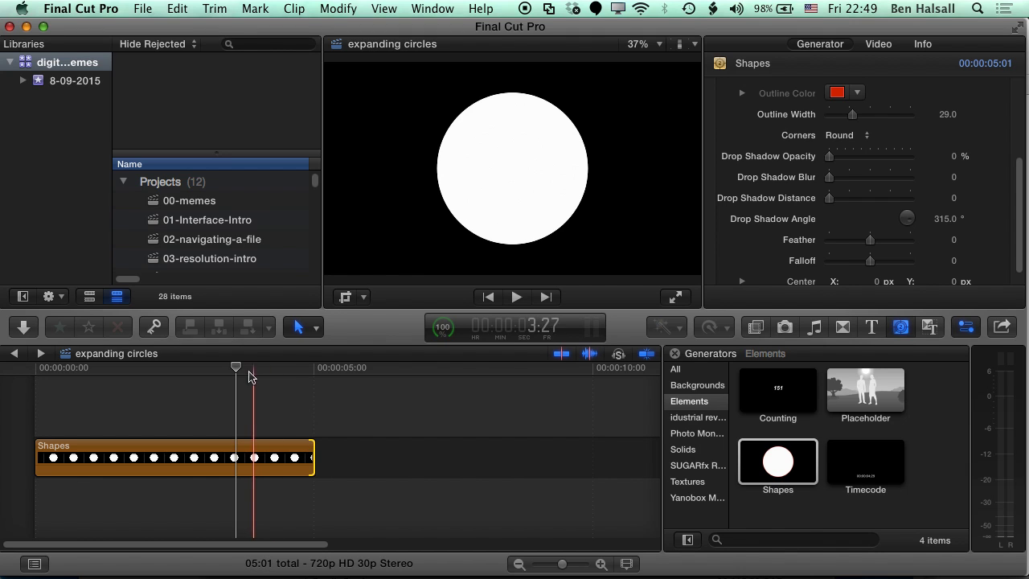
drag(234, 371, 34, 371)
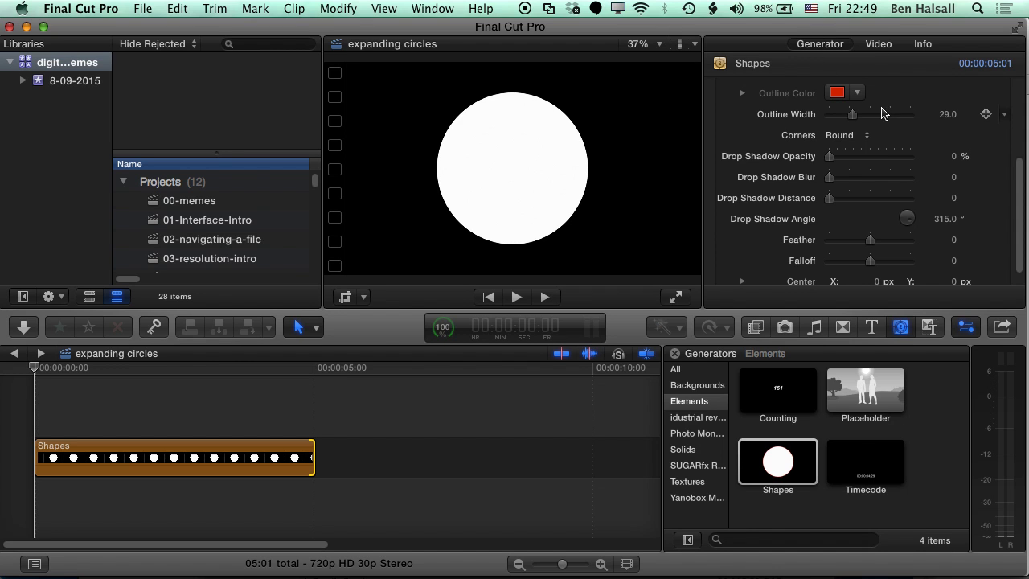
click(427, 9)
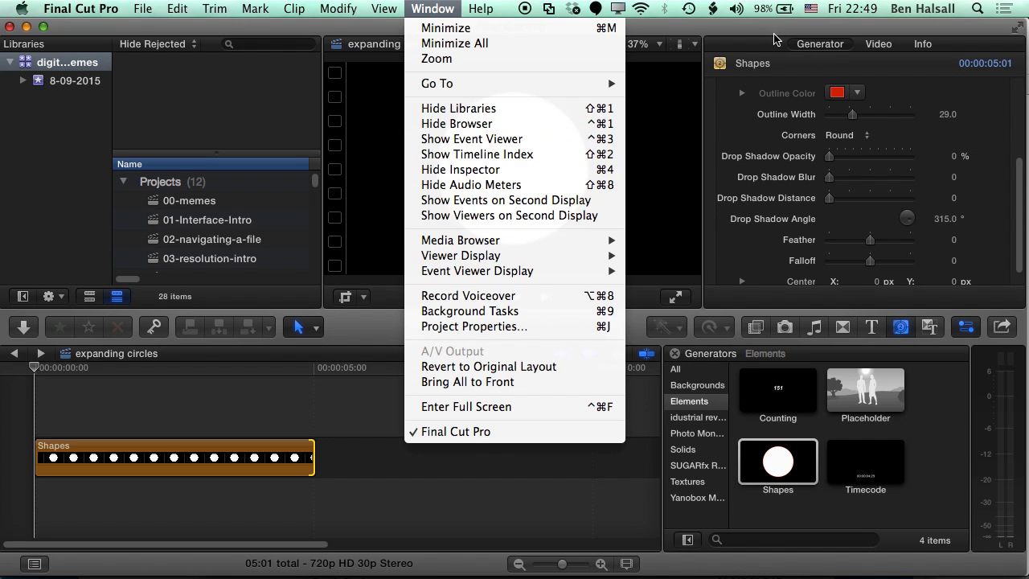
click(812, 41)
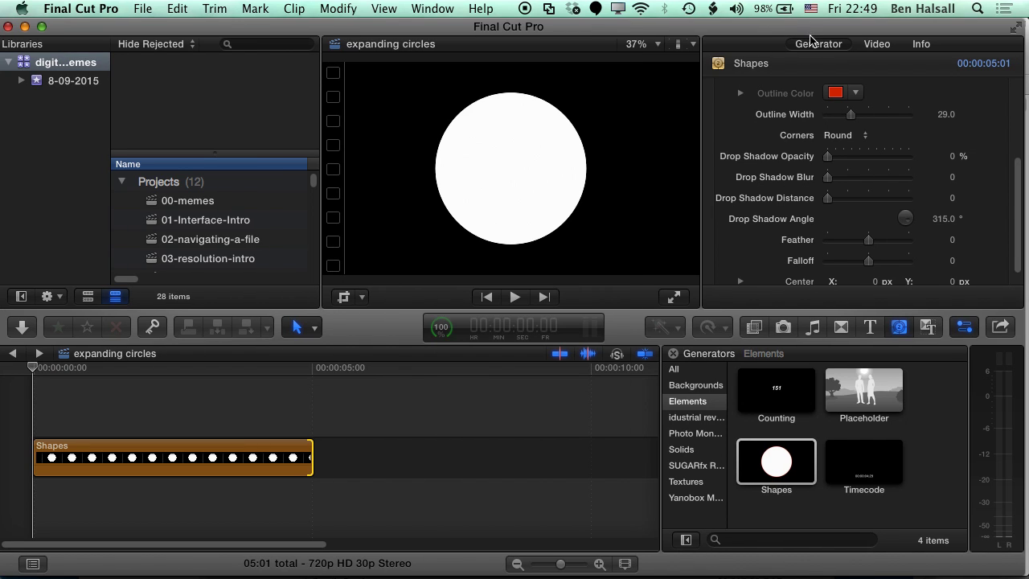
- Set the circle's scale to 0% with a keyframe at the clip start
click(877, 47)
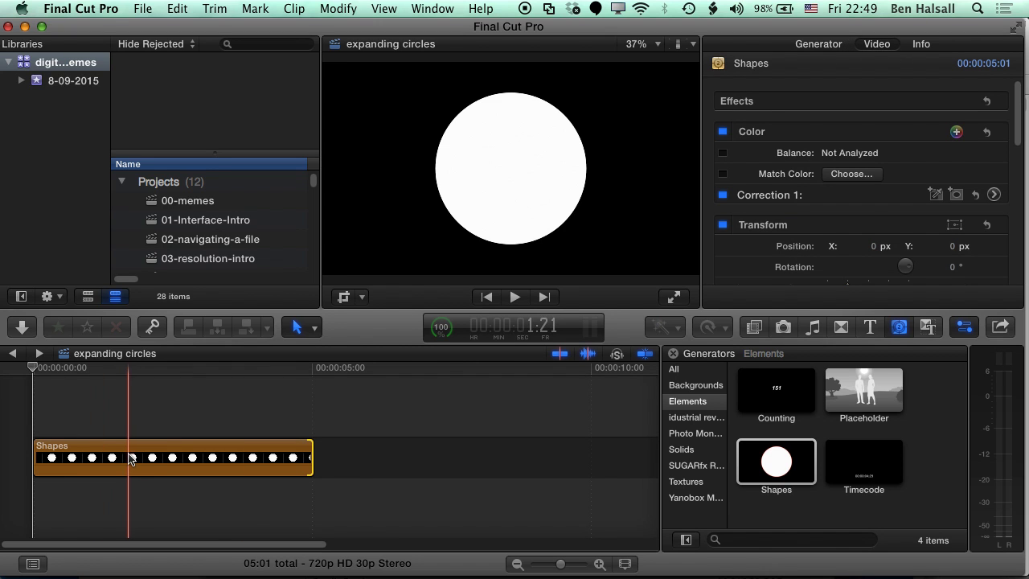
click(99, 452)
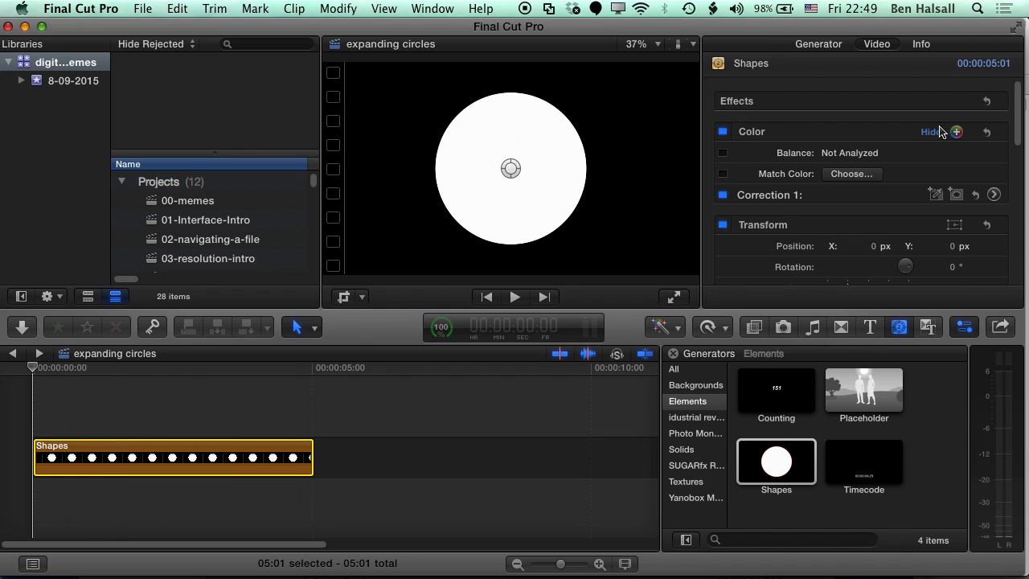
scroll(924, 161, down, 5)
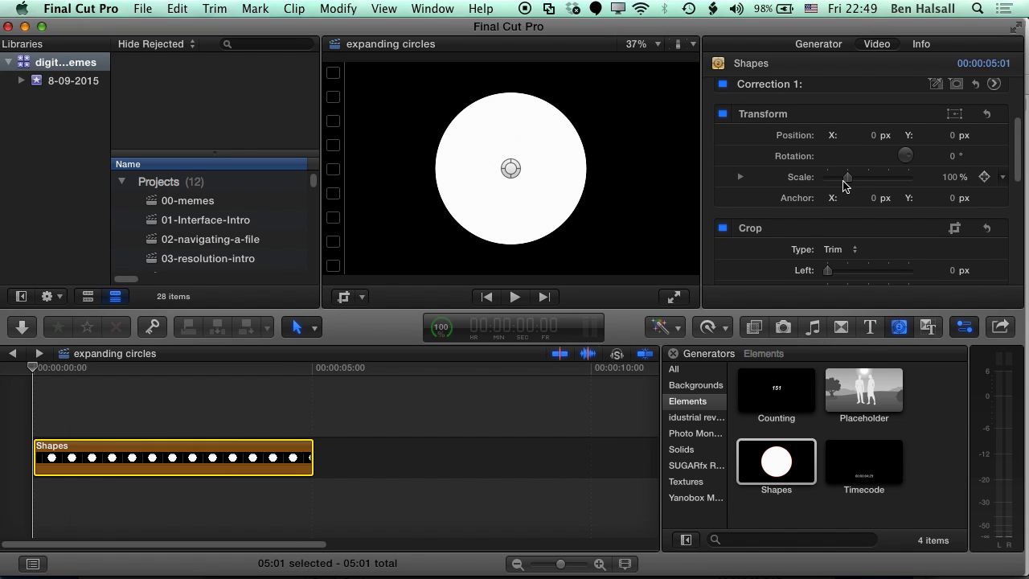
drag(850, 184, 812, 183)
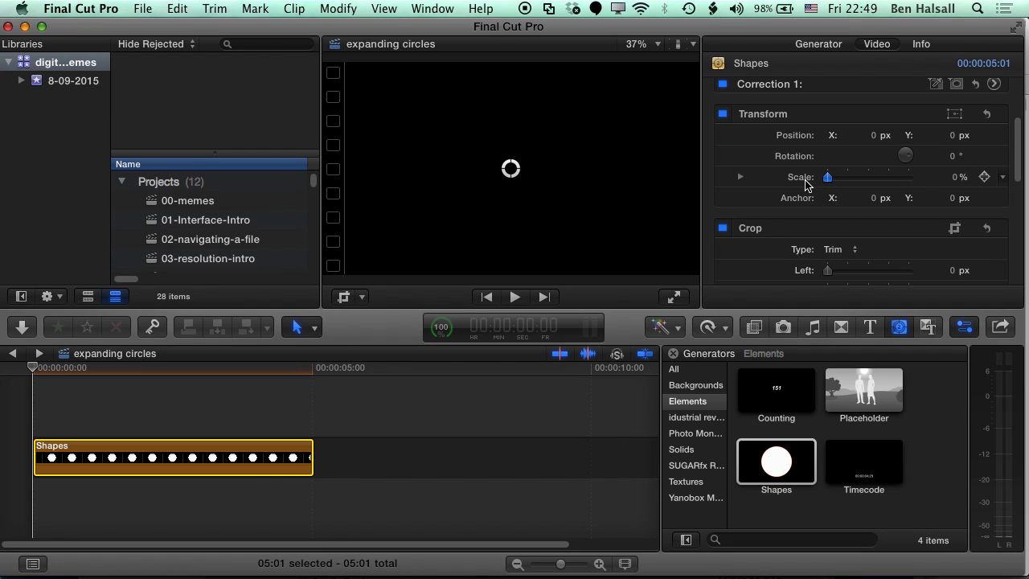
click(984, 177)
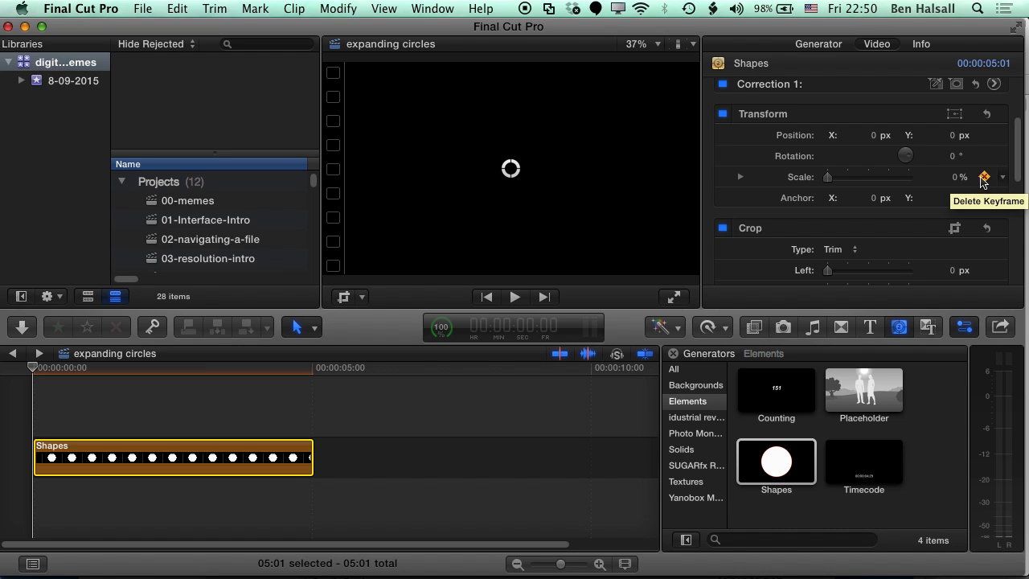
- Scale the circle to about 130% on the last frame, then Option-drag a copy above
drag(292, 367, 314, 368)
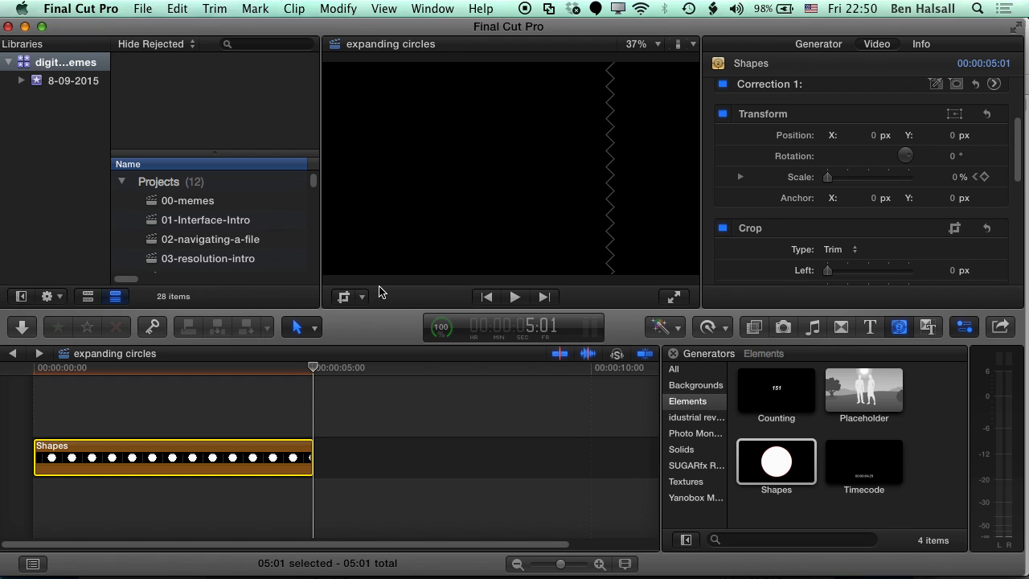
key(Left)
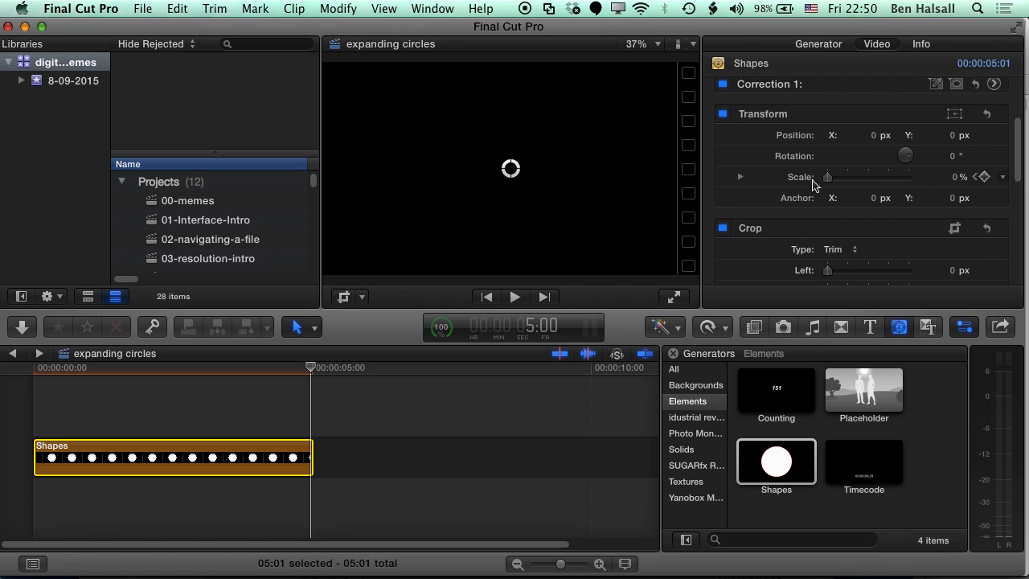
drag(828, 180, 888, 184)
drag(311, 369, 166, 369)
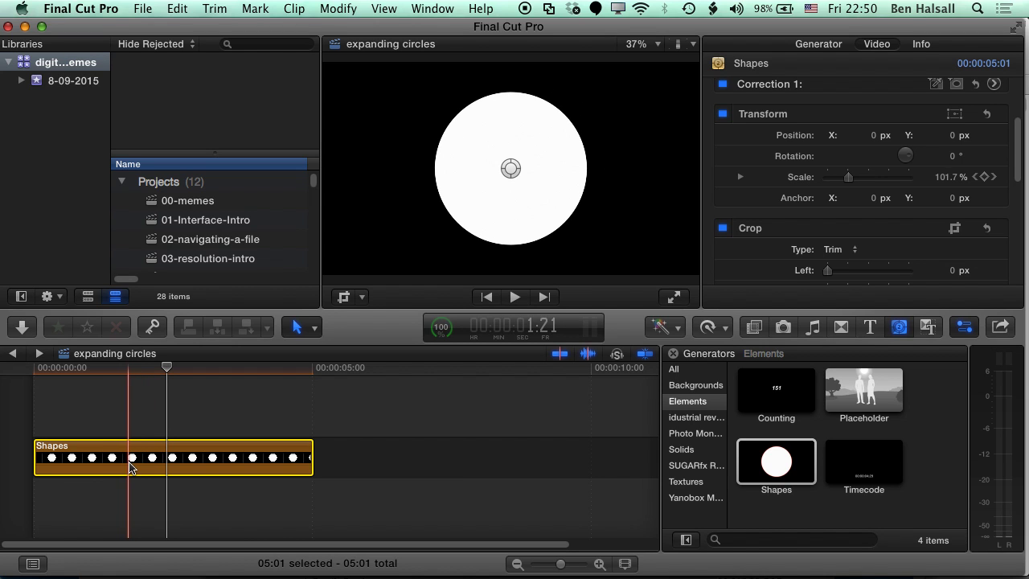
drag(133, 467, 131, 420)
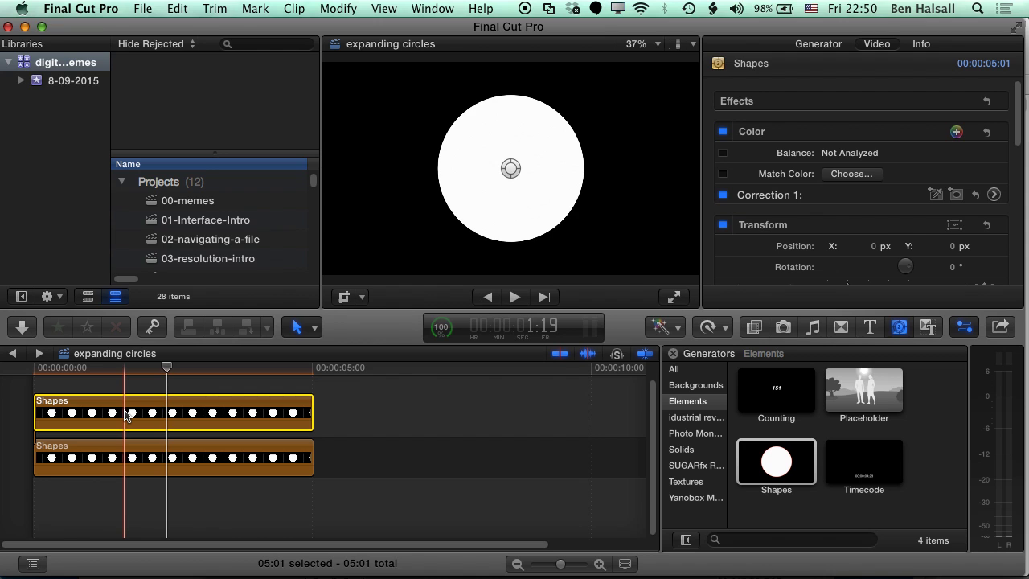
- Set the top circle's Fill Color to magenta
click(820, 45)
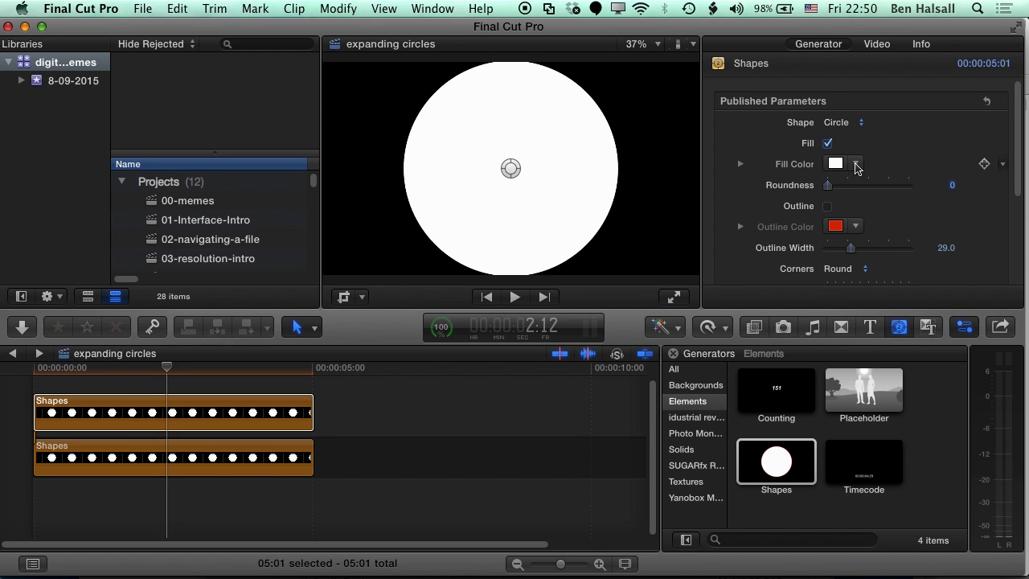
click(836, 164)
click(150, 399)
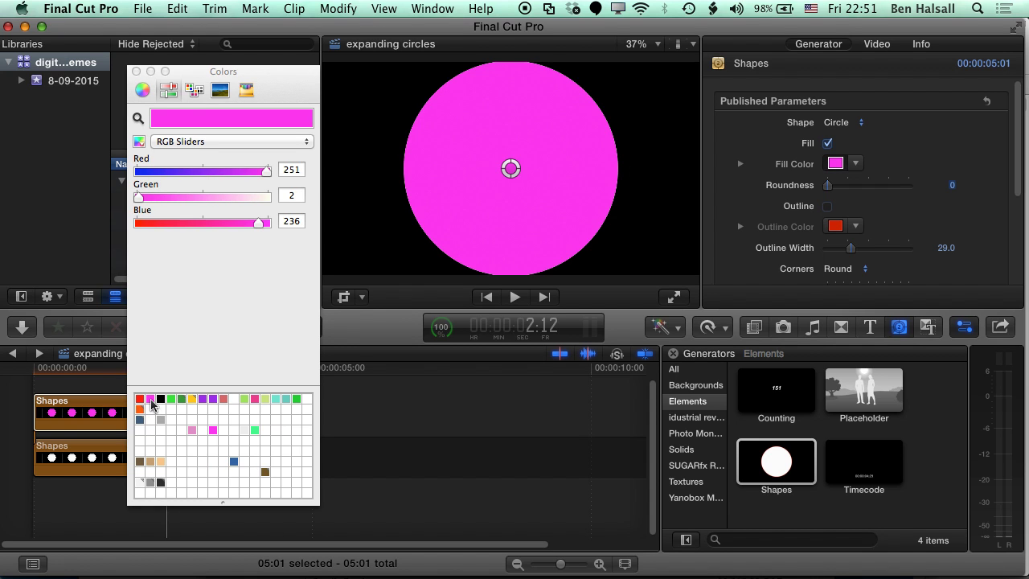
click(136, 71)
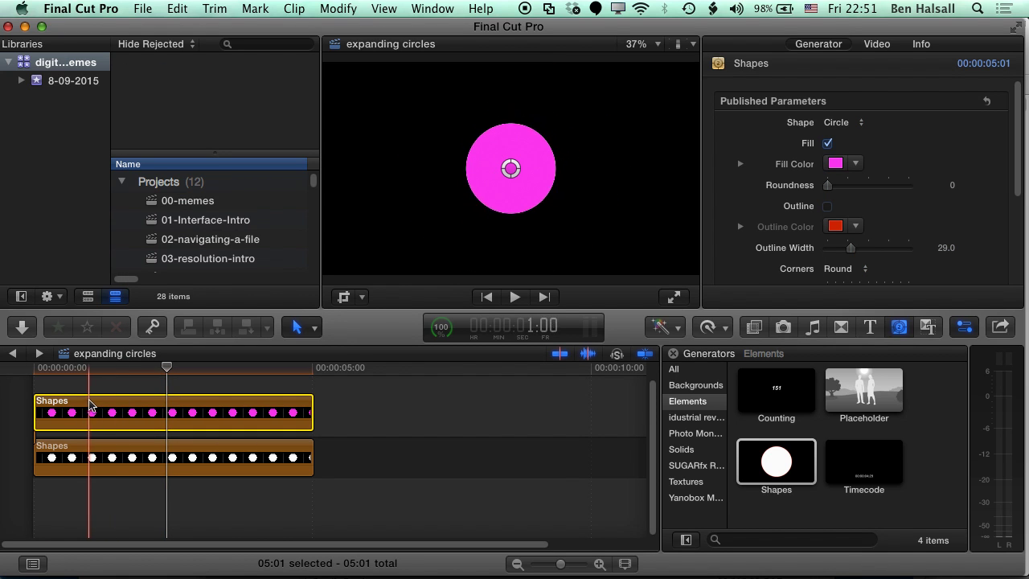
- Delay the magenta clip slightly and extend the white clip to end at 5:17
click(115, 406)
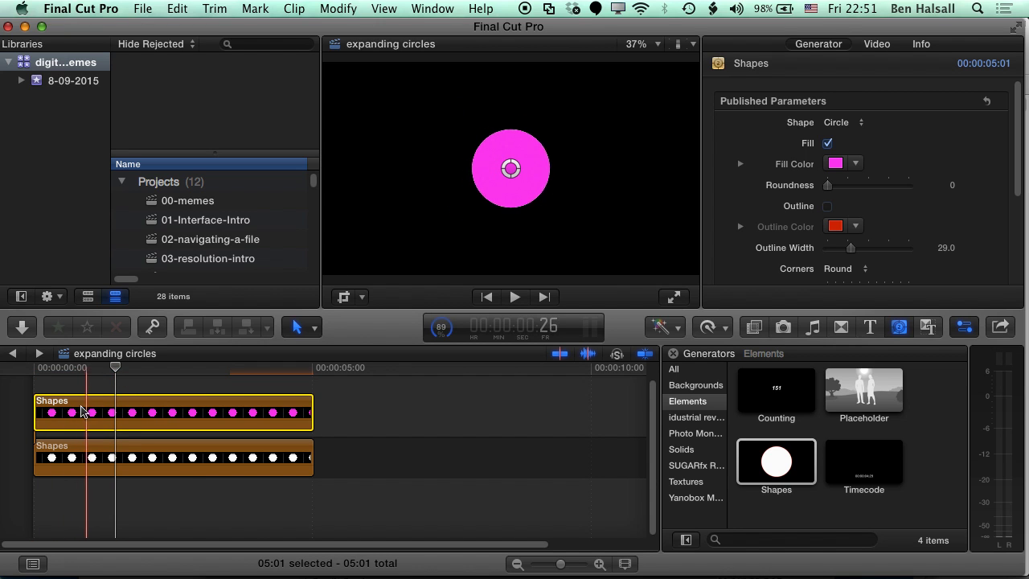
drag(77, 414, 103, 415)
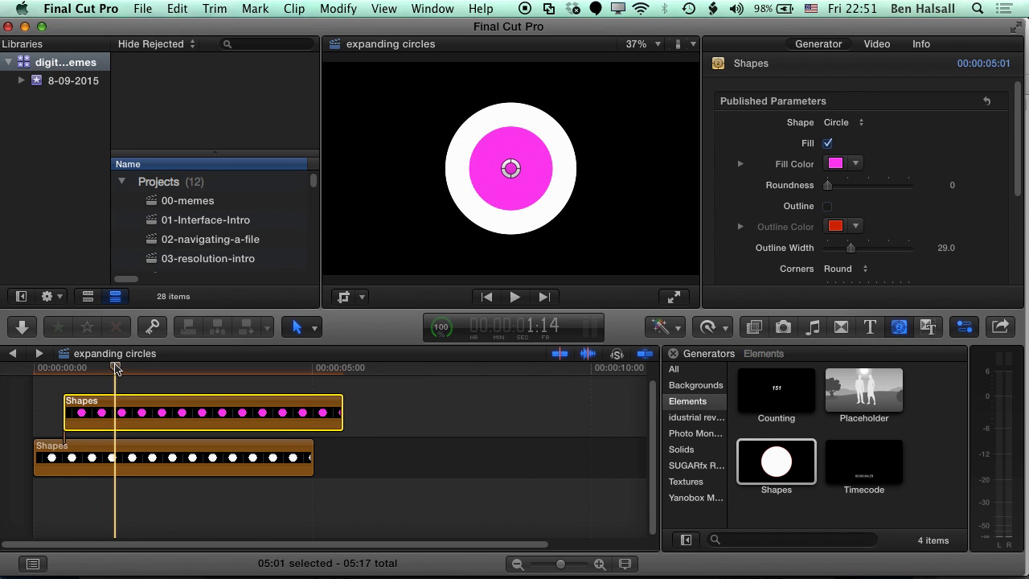
click(40, 458)
drag(41, 371, 312, 380)
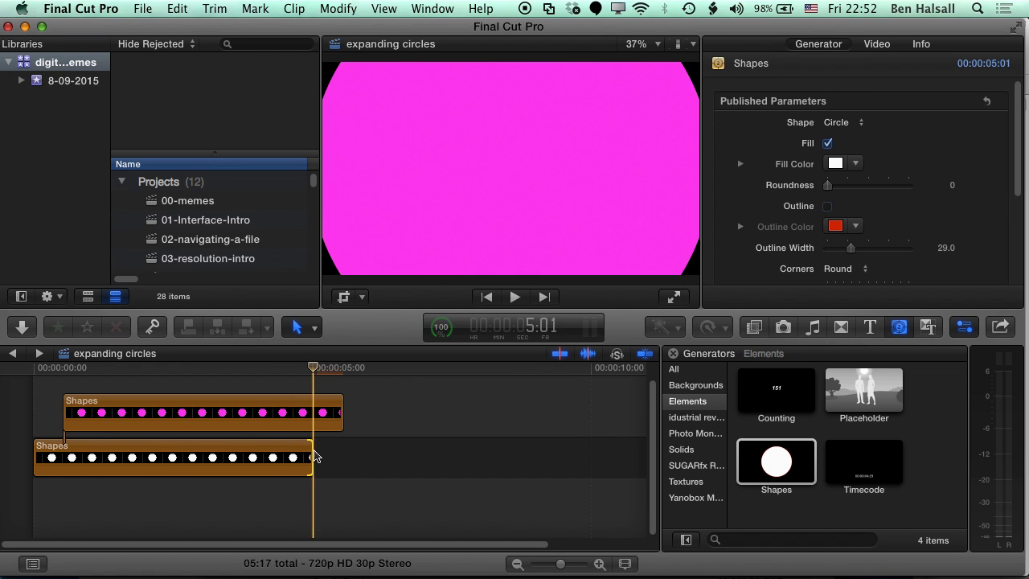
drag(311, 452, 342, 451)
click(249, 370)
drag(249, 370, 340, 378)
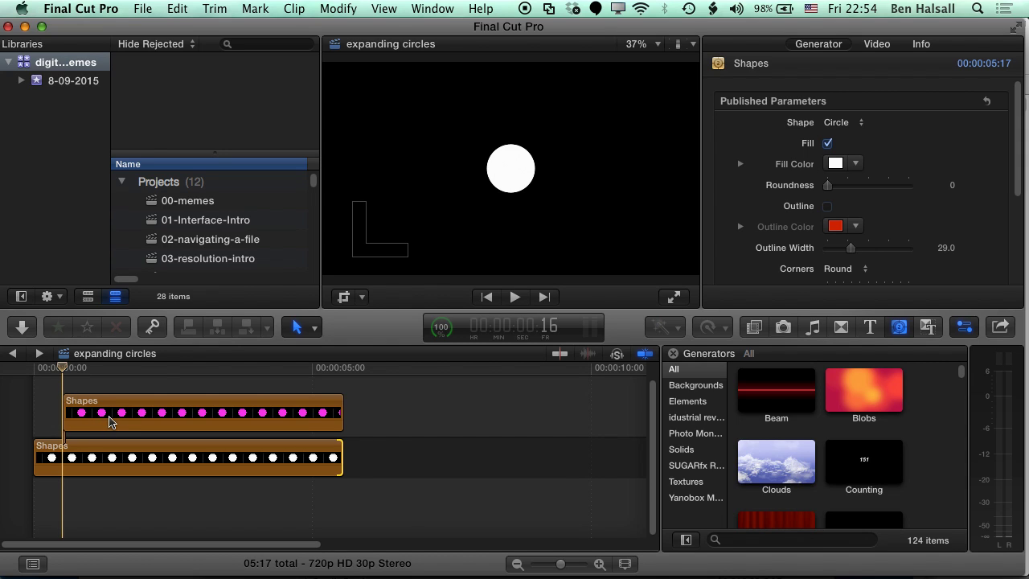
- Put the magenta circle clip into its own connected storyline with Command+G
click(111, 420)
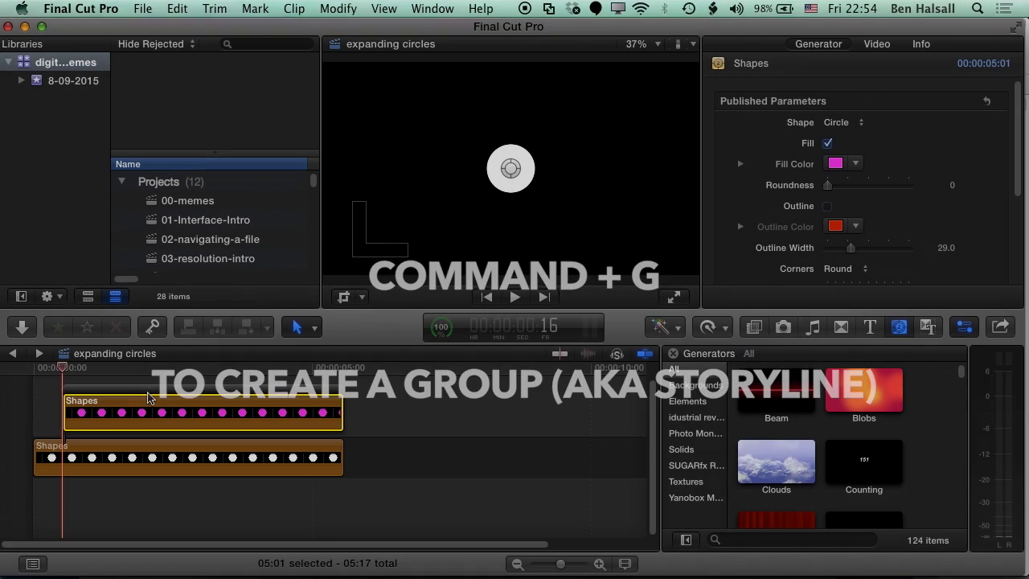
key(super+g)
drag(153, 395, 124, 395)
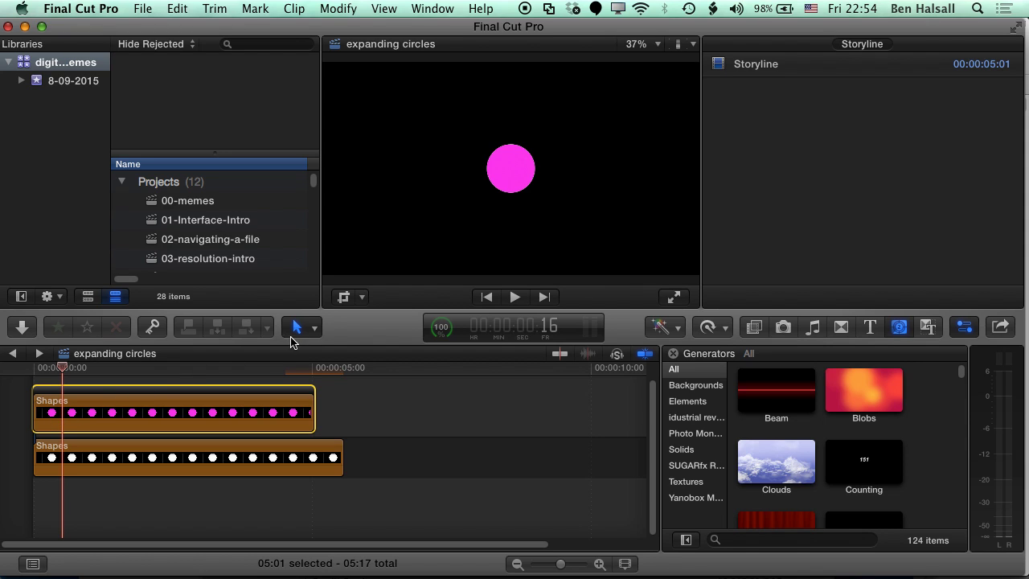
- Using the Position tool, slide the magenta clip later to leave a 00:16 gap
click(317, 329)
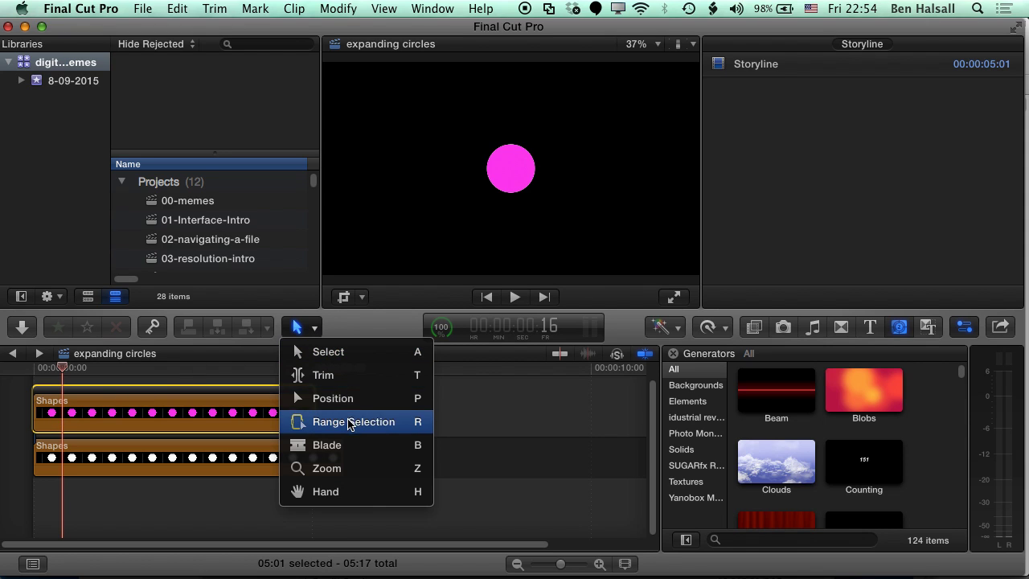
click(299, 415)
drag(180, 416, 203, 416)
click(47, 425)
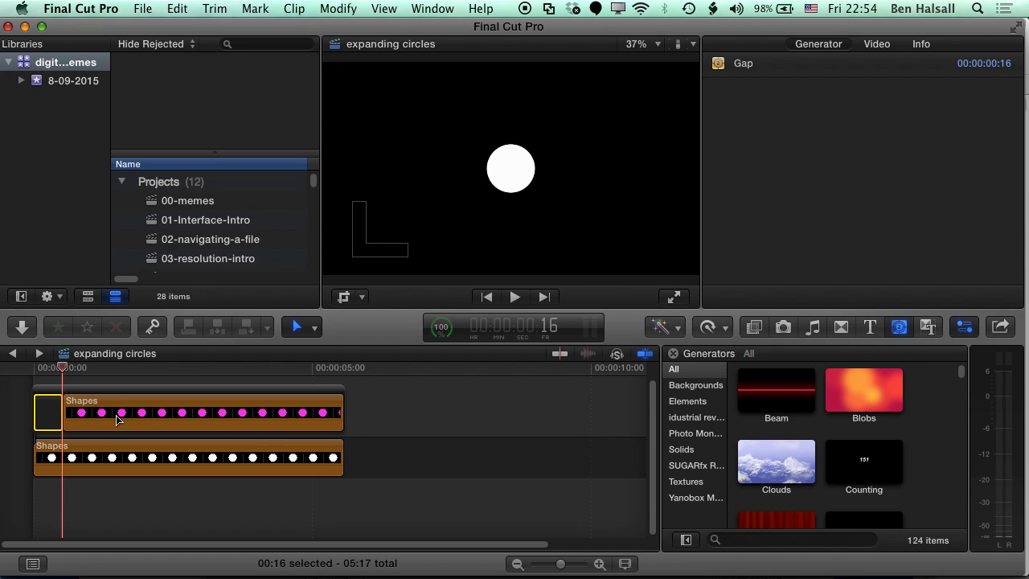
scroll(417, 411, up, 1)
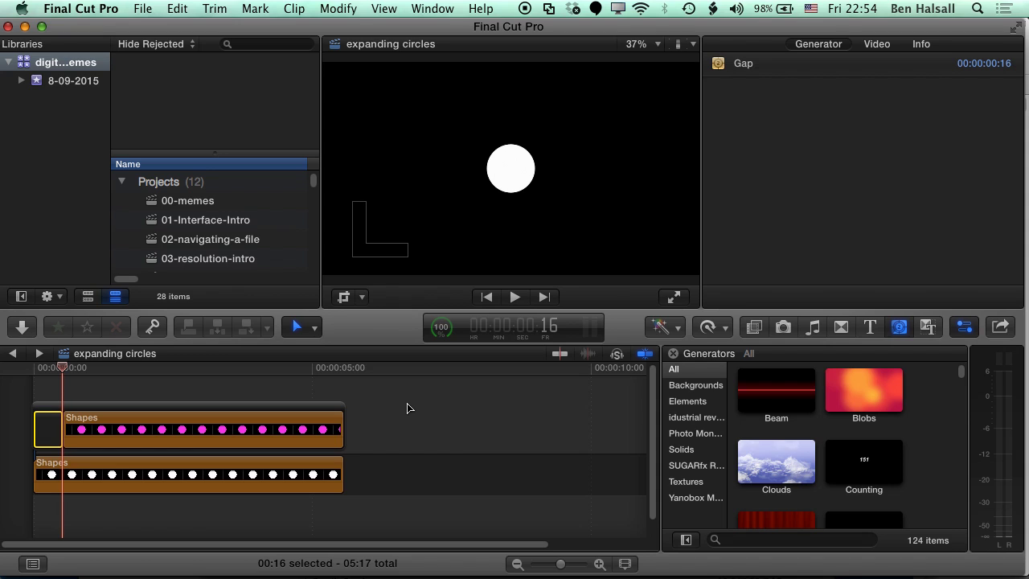
- Option-drag the magenta storyline upward to duplicate it onto a new layer
click(315, 327)
click(160, 409)
click(163, 407)
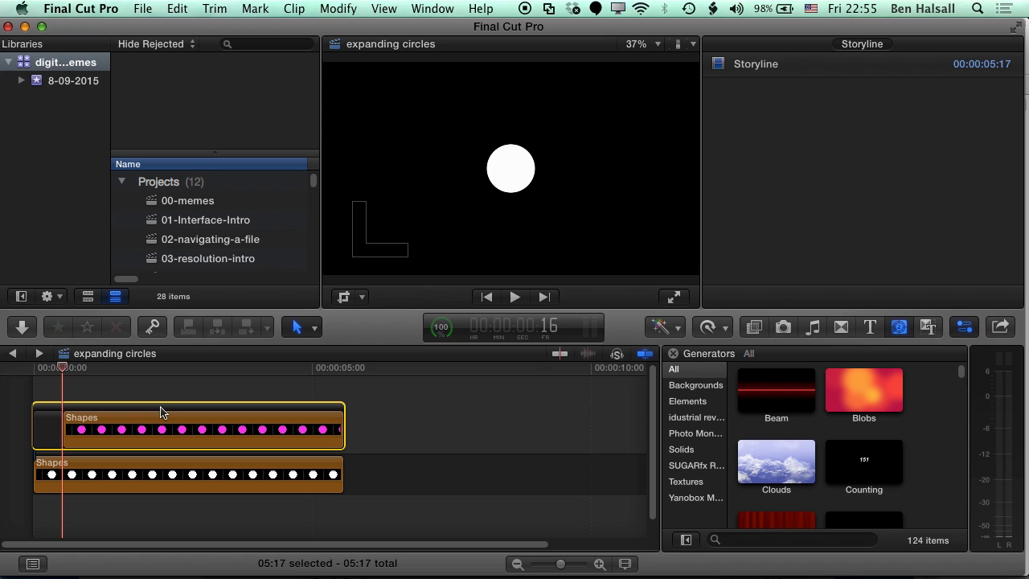
drag(164, 412, 166, 376)
scroll(652, 435, up, 3)
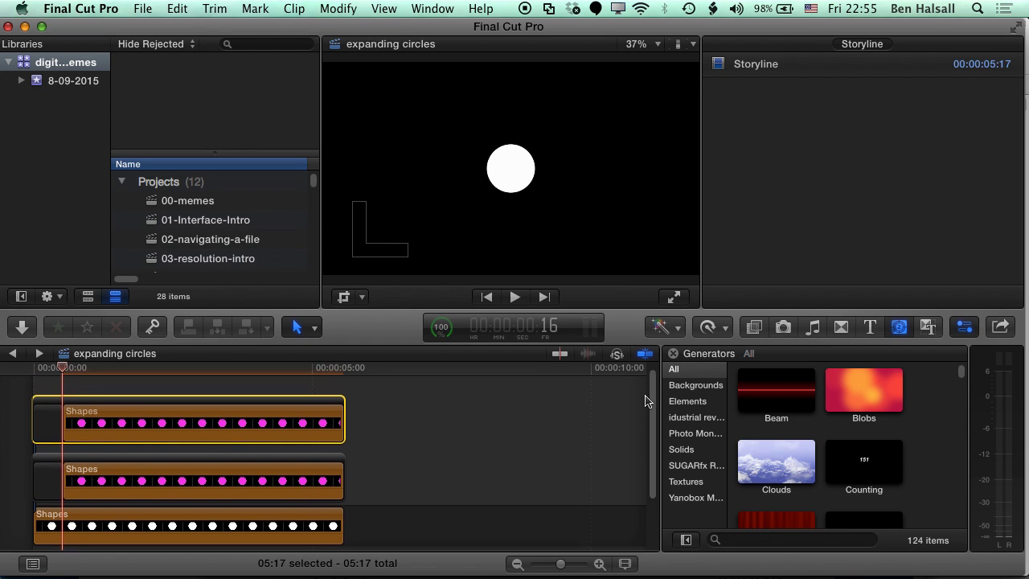
- Lengthen the gap before the top copy so it starts later, totalling 06:03
click(40, 435)
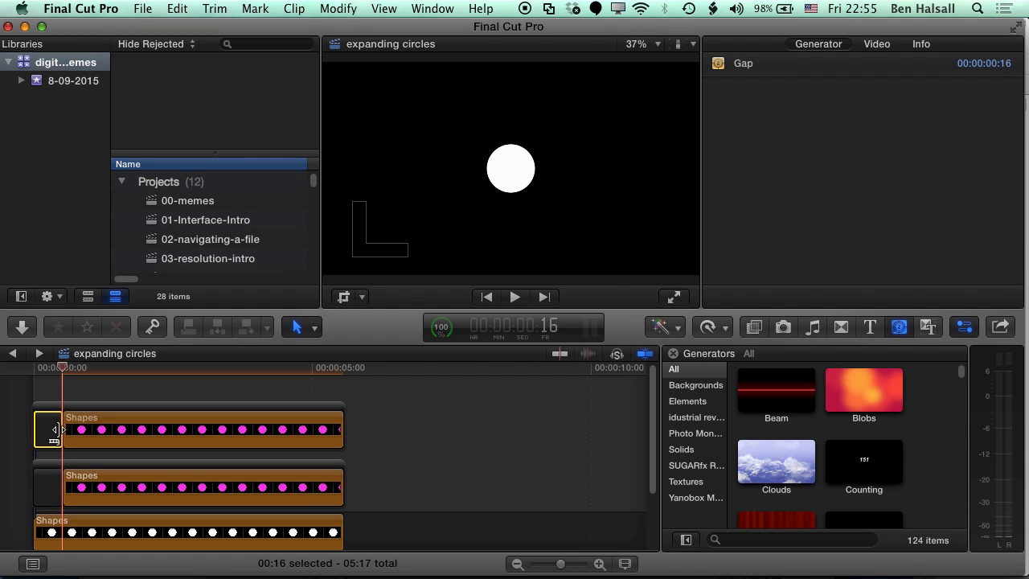
drag(58, 429, 95, 435)
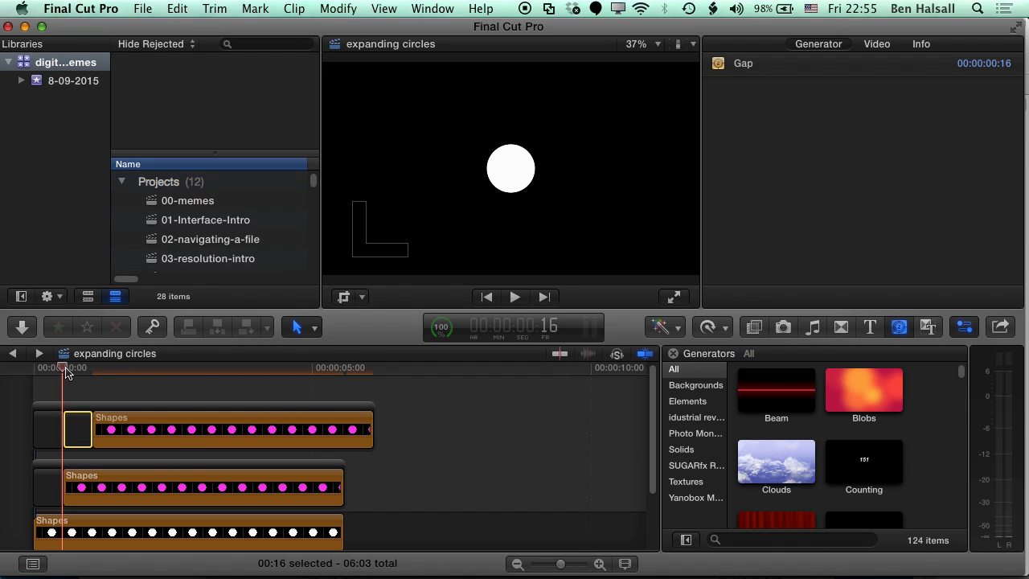
drag(67, 371, 92, 376)
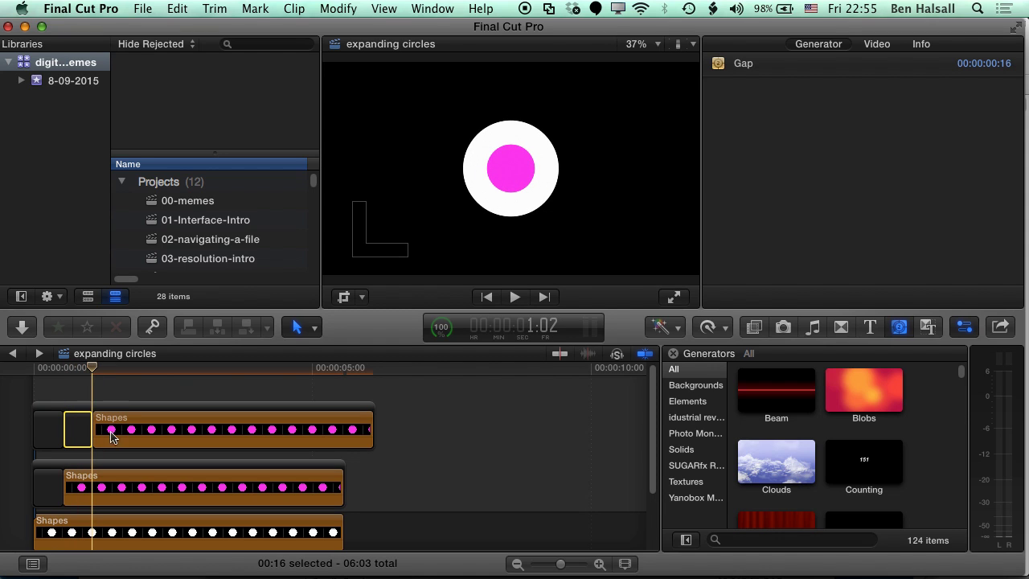
- Change the top copy's Fill Color to pure white (red 255)
click(170, 434)
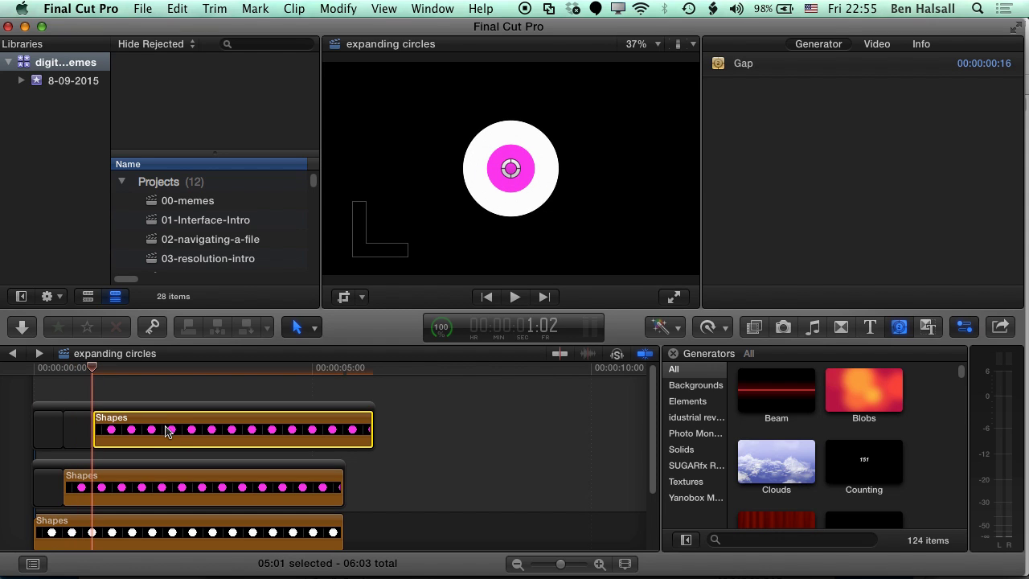
click(836, 164)
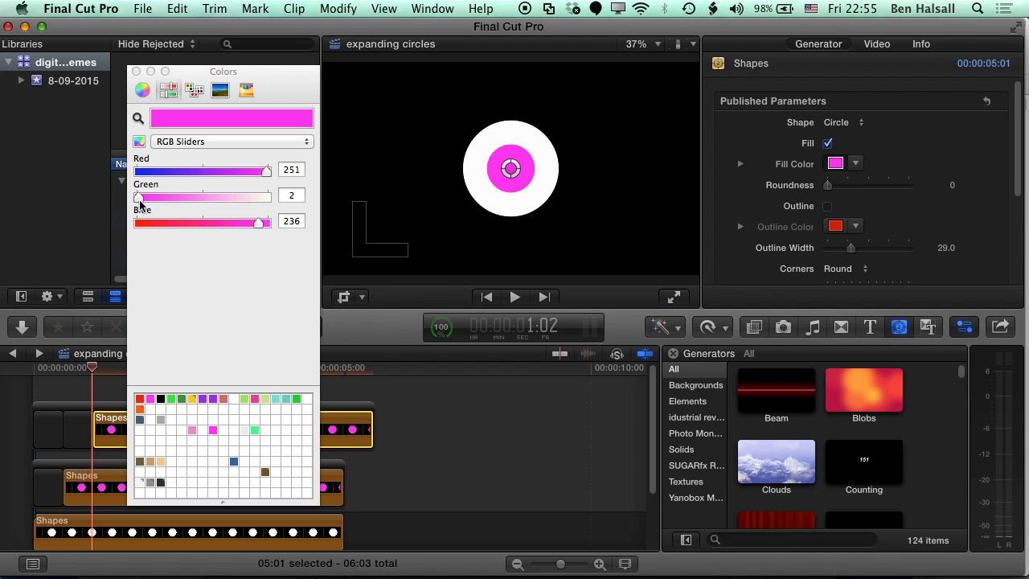
drag(138, 198, 269, 222)
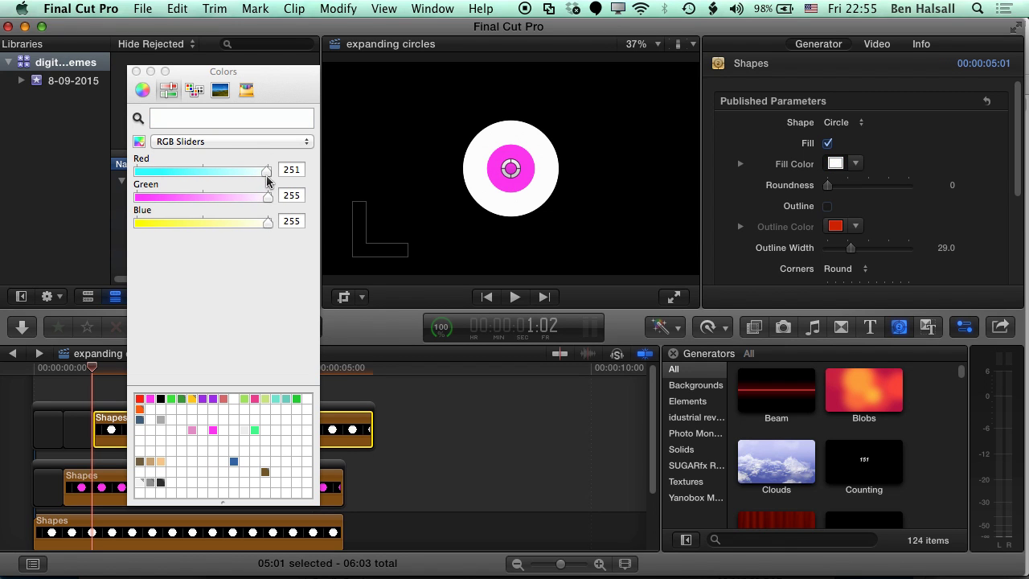
drag(266, 176, 270, 176)
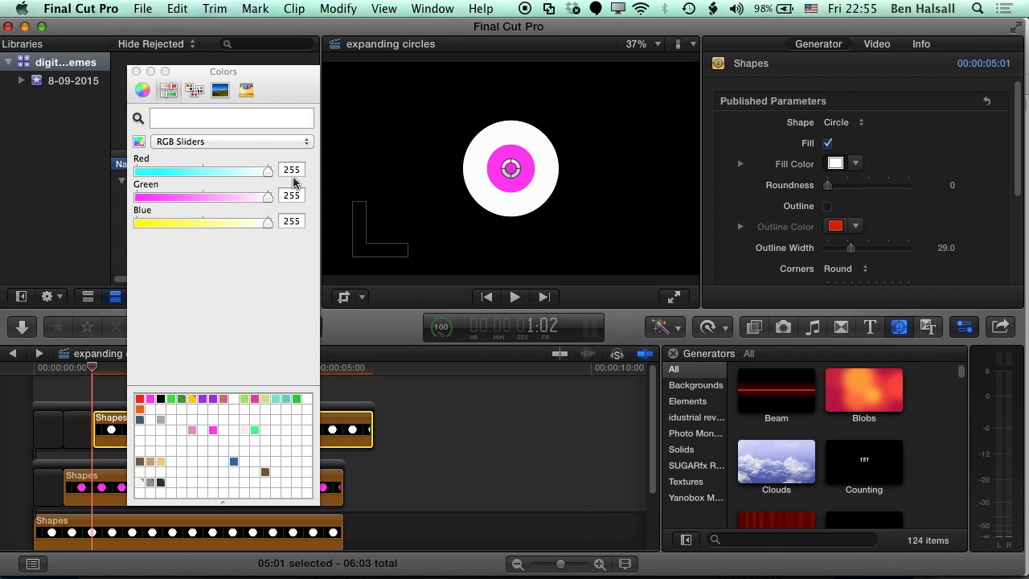
click(136, 71)
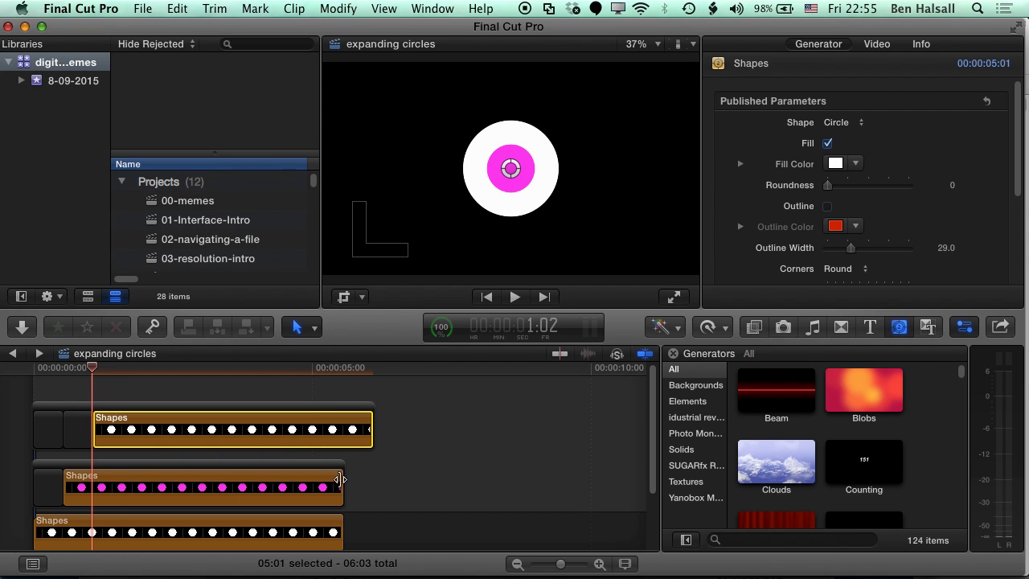
- Extend the middle magenta clip's end to match and preview the alternating rings
drag(339, 480, 370, 480)
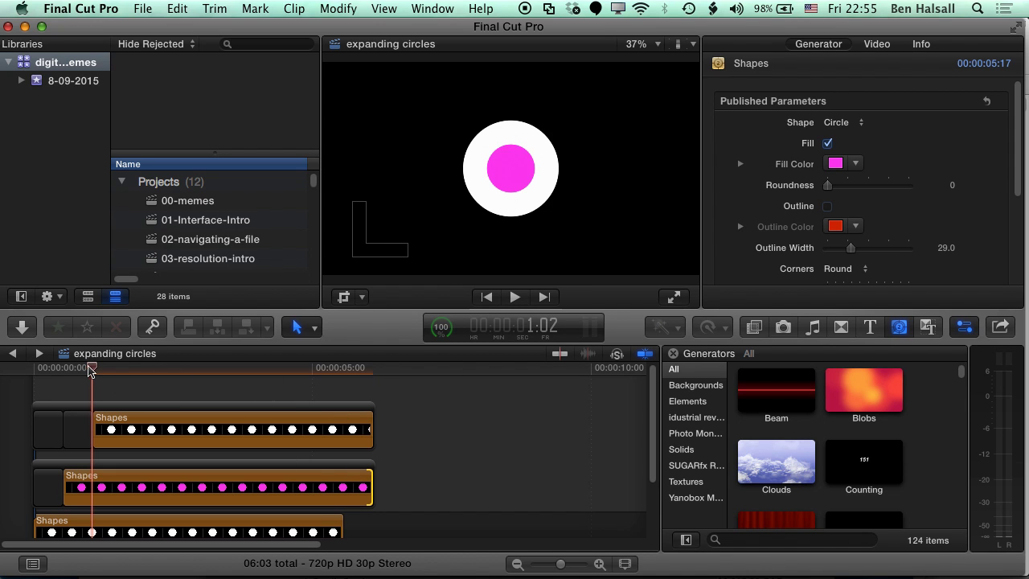
drag(91, 370, 372, 376)
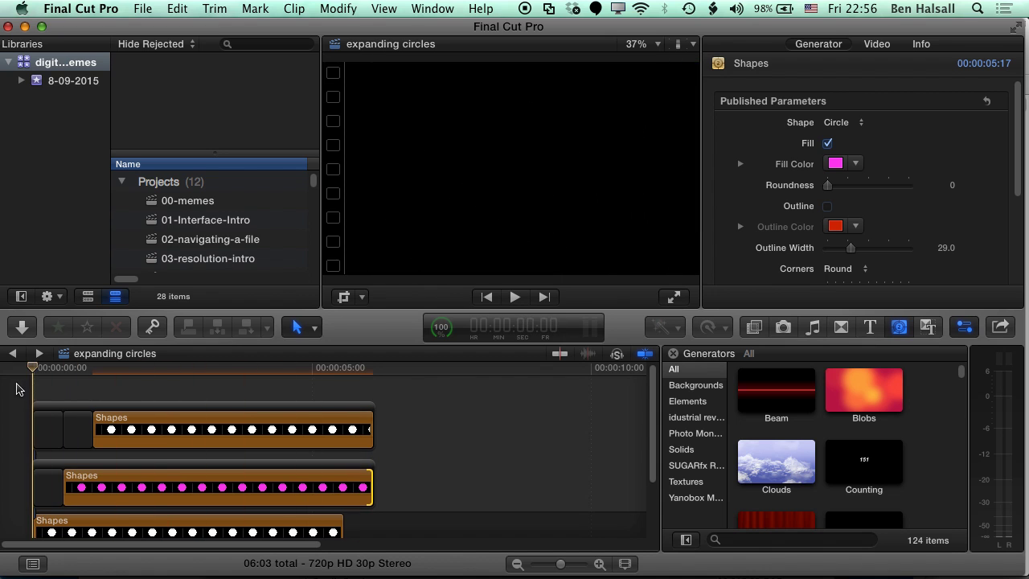
key(Home)
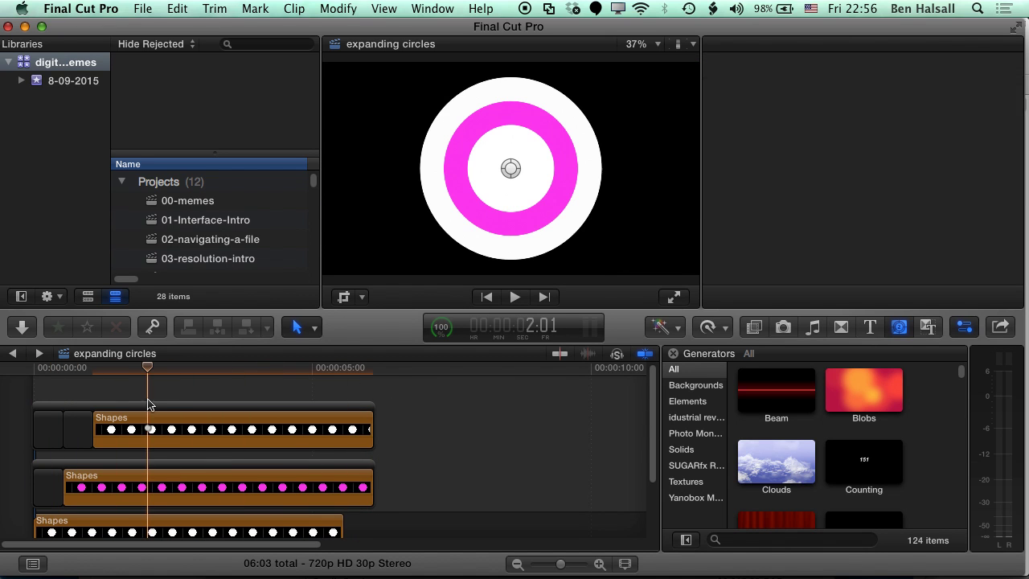
- Option-drag the top white storyline upward to duplicate it onto a new layer
click(160, 412)
click(153, 404)
drag(160, 408, 169, 371)
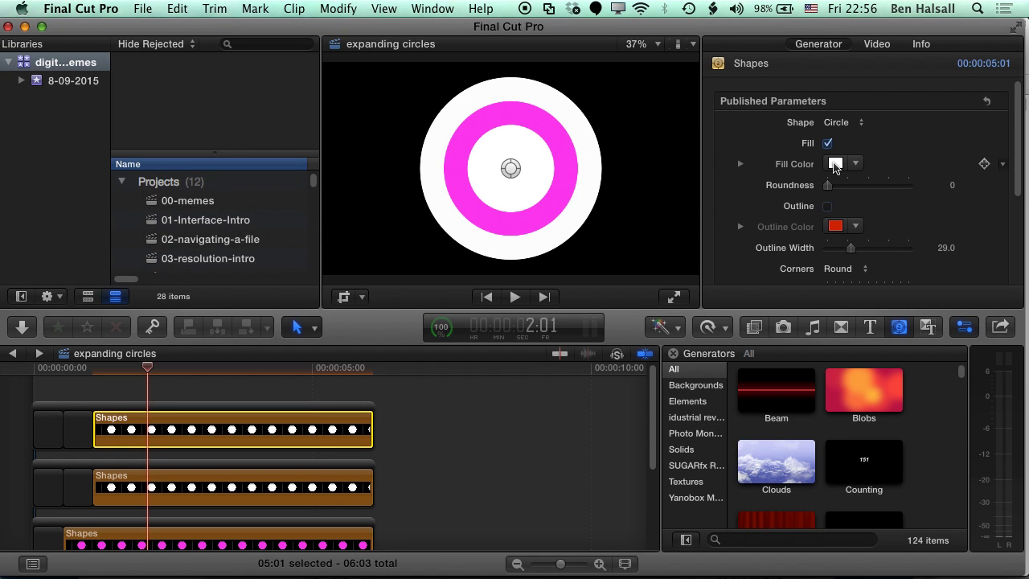
- Set the new copy's Fill Color to magenta and select the gap before it
click(835, 164)
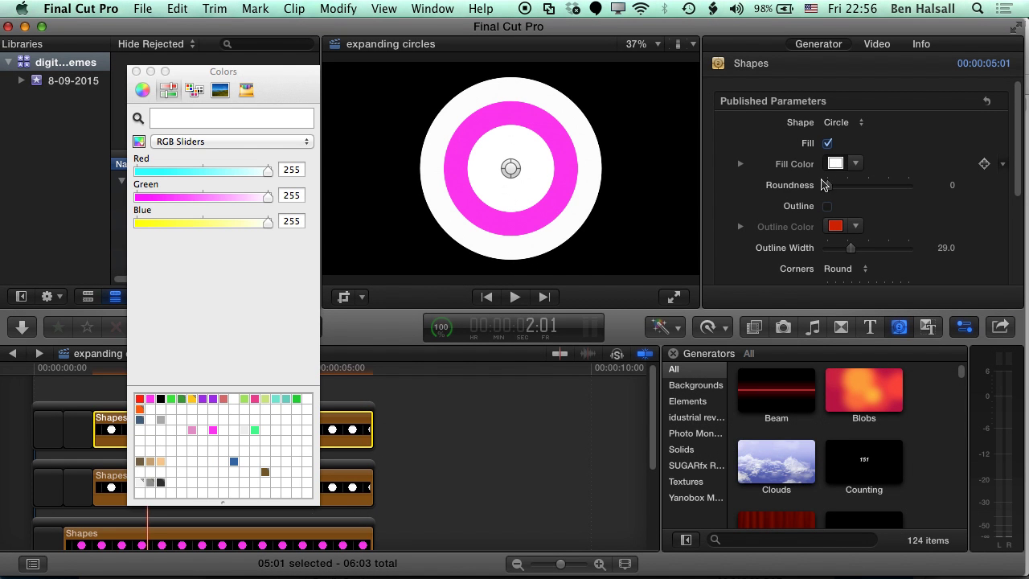
click(151, 401)
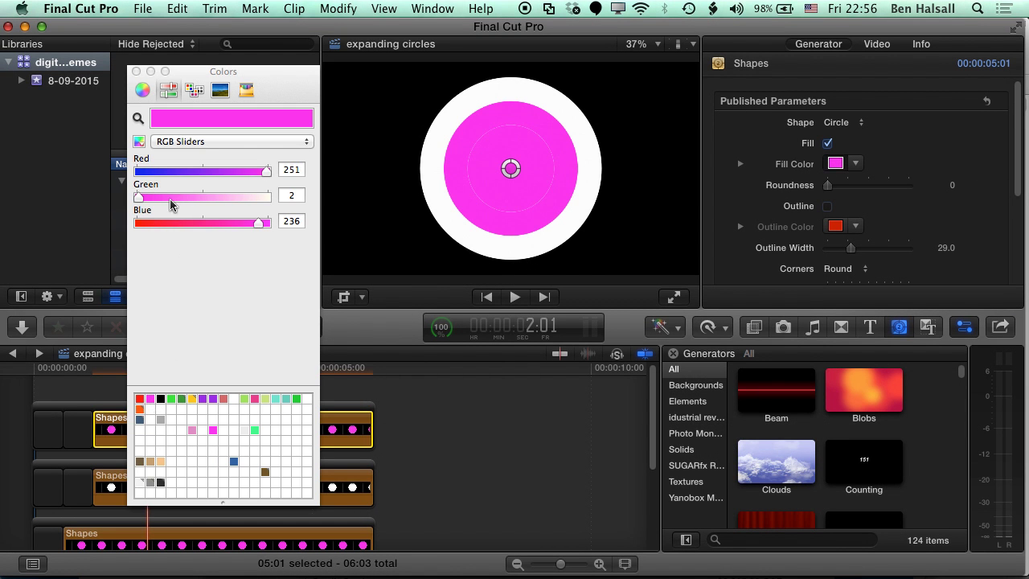
click(137, 72)
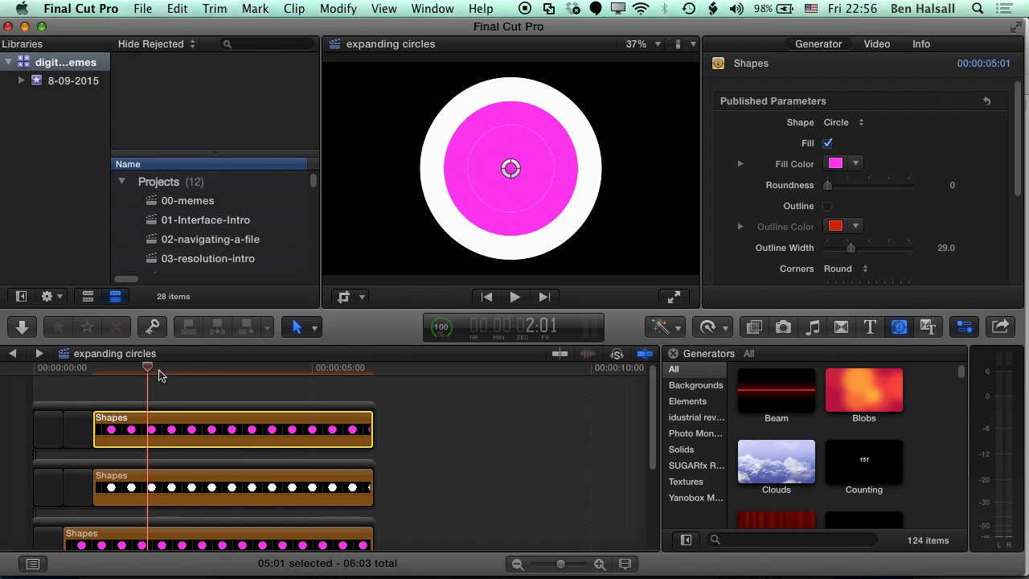
click(81, 438)
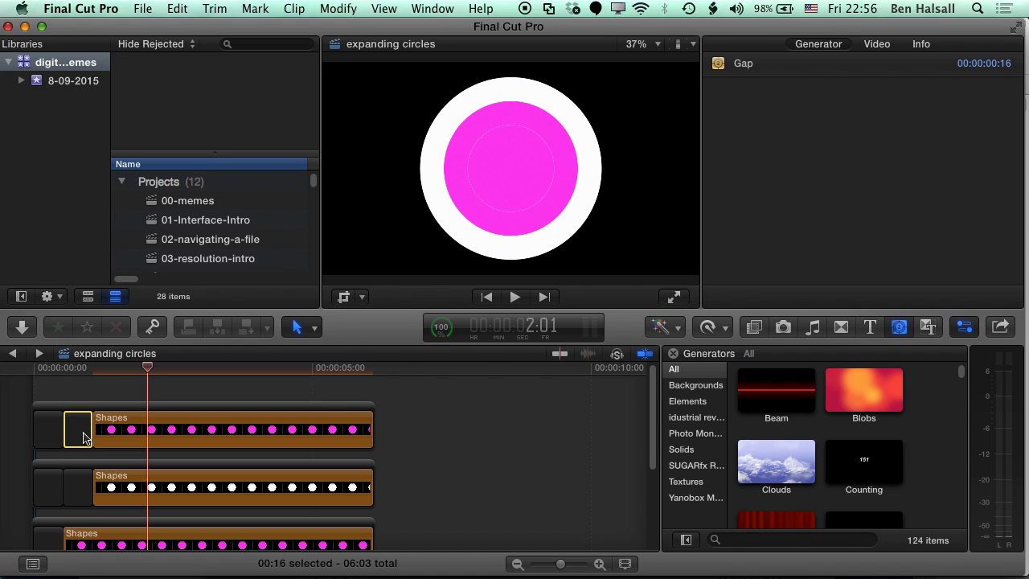
- Lengthen the gap by 16 frames and extend the white and magenta Shapes clips to end at 06:19
drag(79, 436, 111, 439)
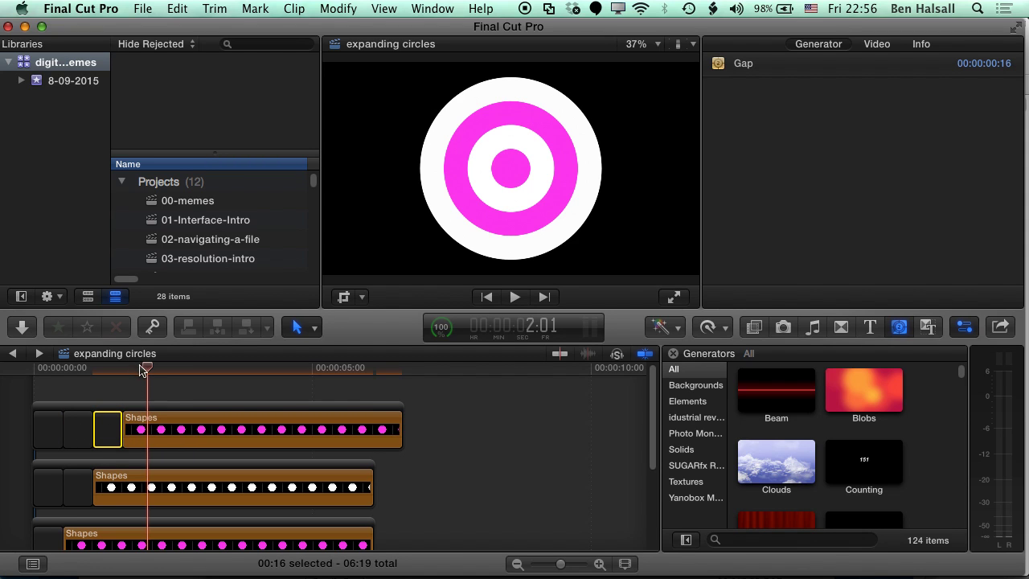
drag(146, 368, 291, 387)
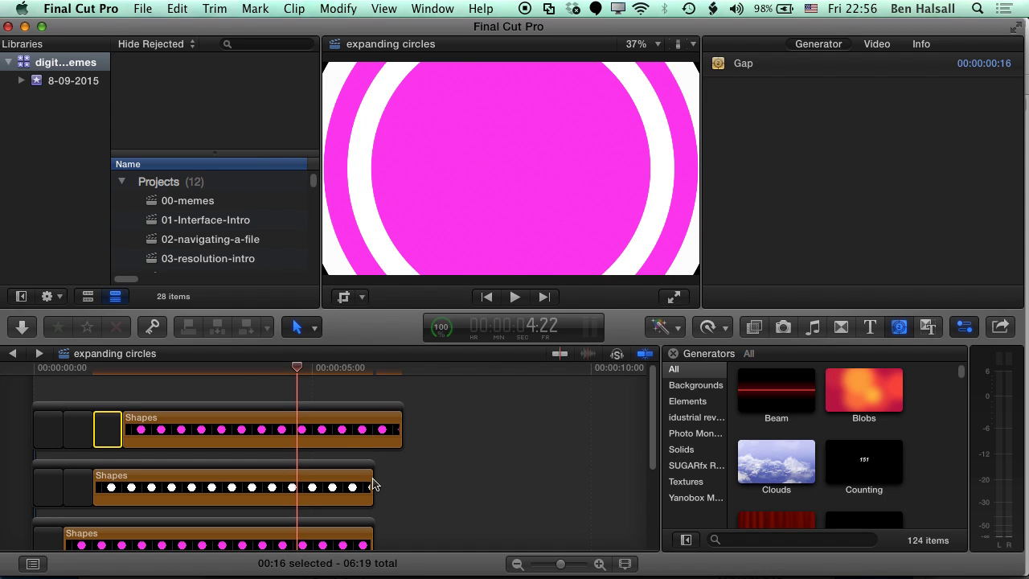
drag(372, 480, 401, 480)
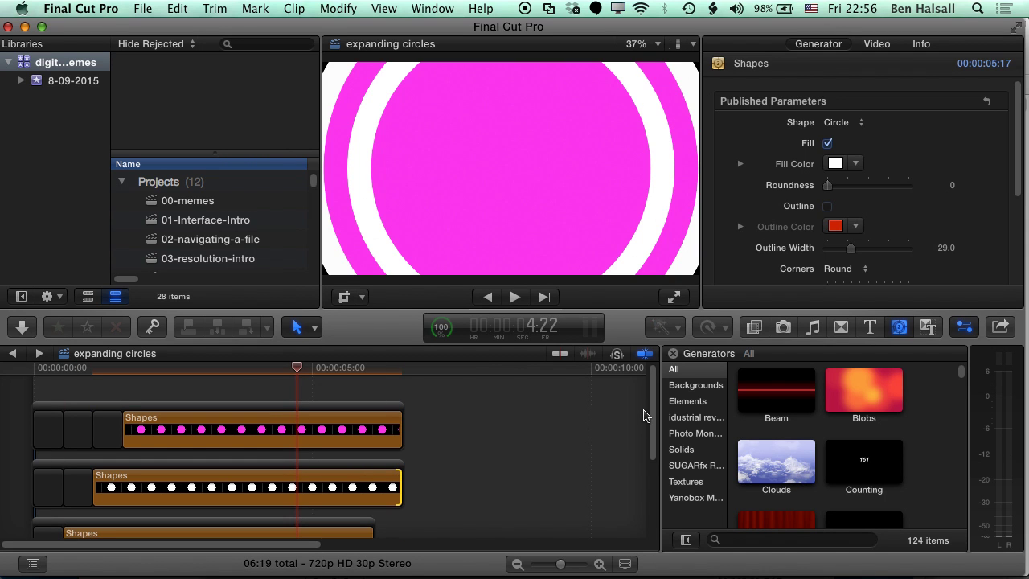
scroll(655, 411, down, 5)
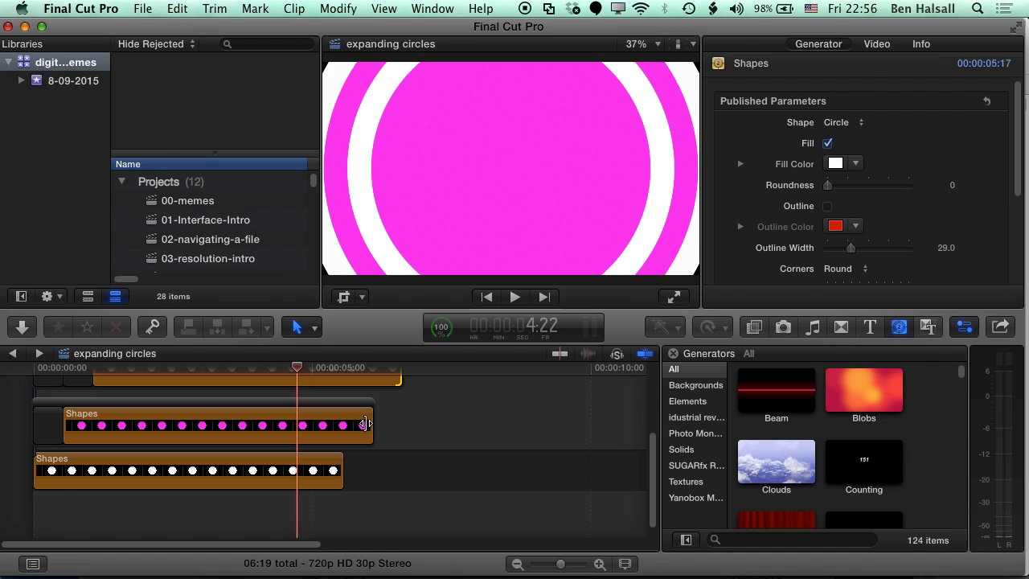
drag(366, 424, 401, 423)
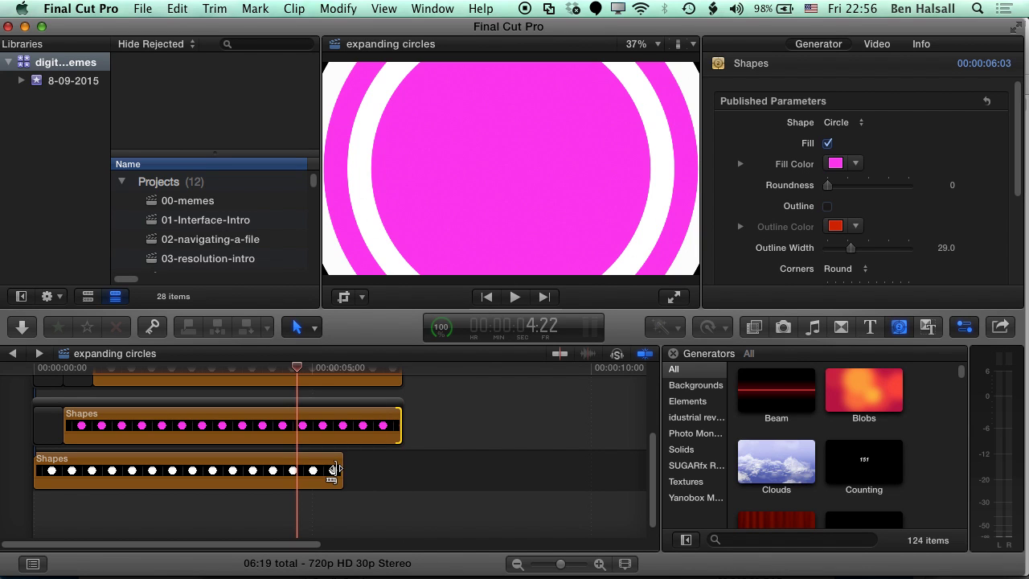
drag(334, 470, 401, 470)
- Select the magenta, white, pink and bottom white Shapes storylines and combine them into 'expanding circles Clip 2'
scroll(233, 404, up, 3)
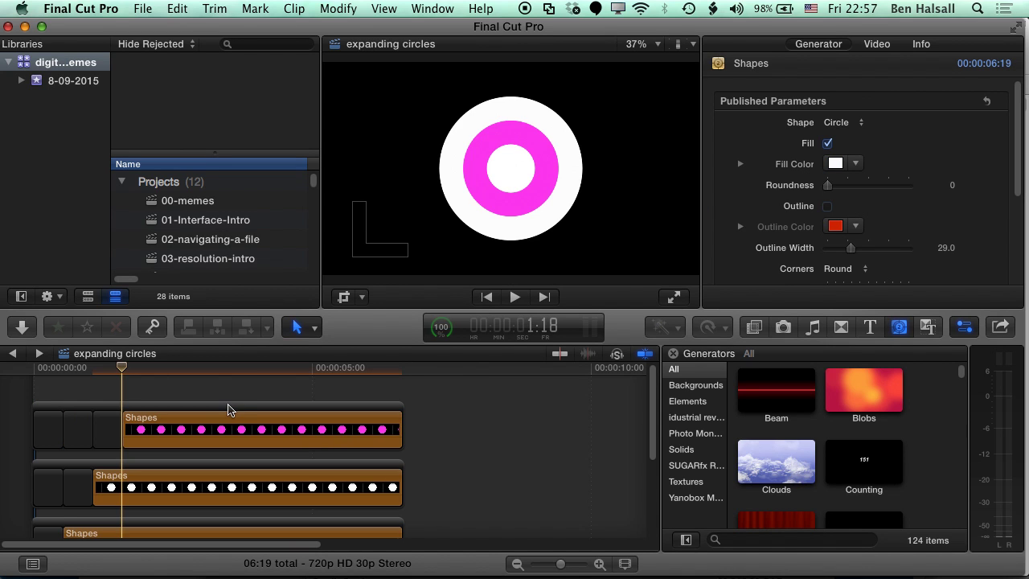
click(228, 405)
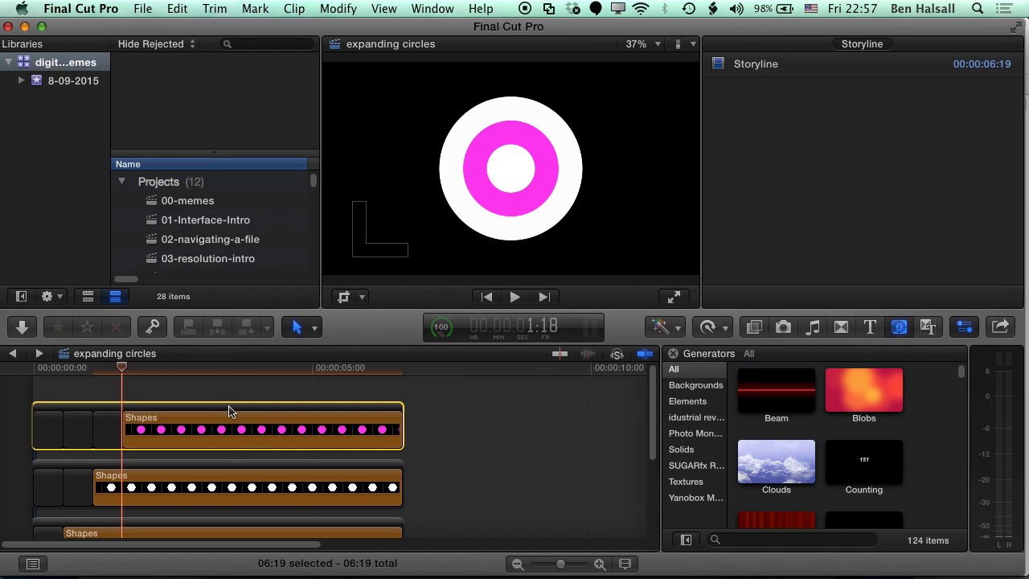
super+click(224, 471)
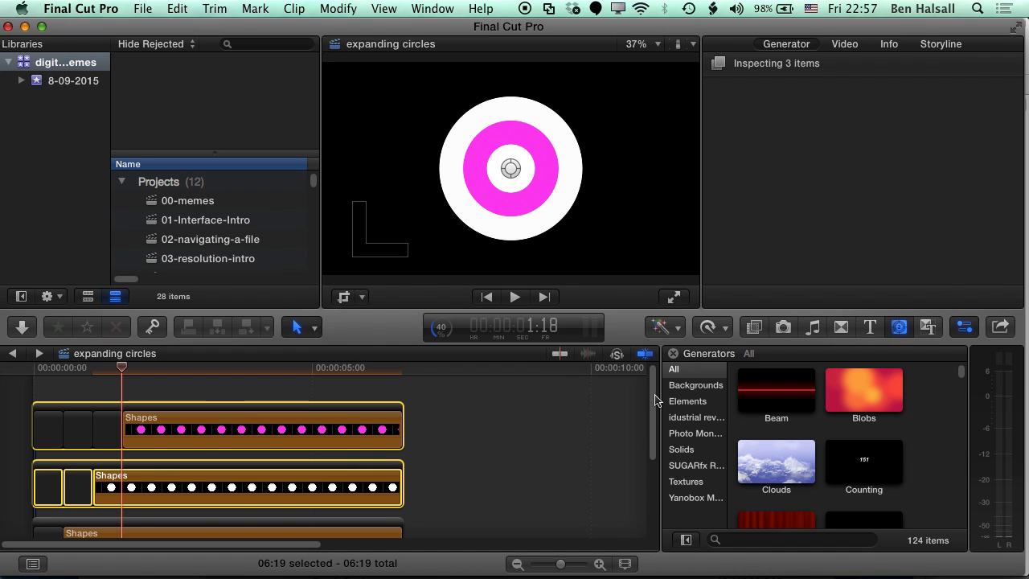
drag(653, 402, 664, 449)
super+click(271, 455)
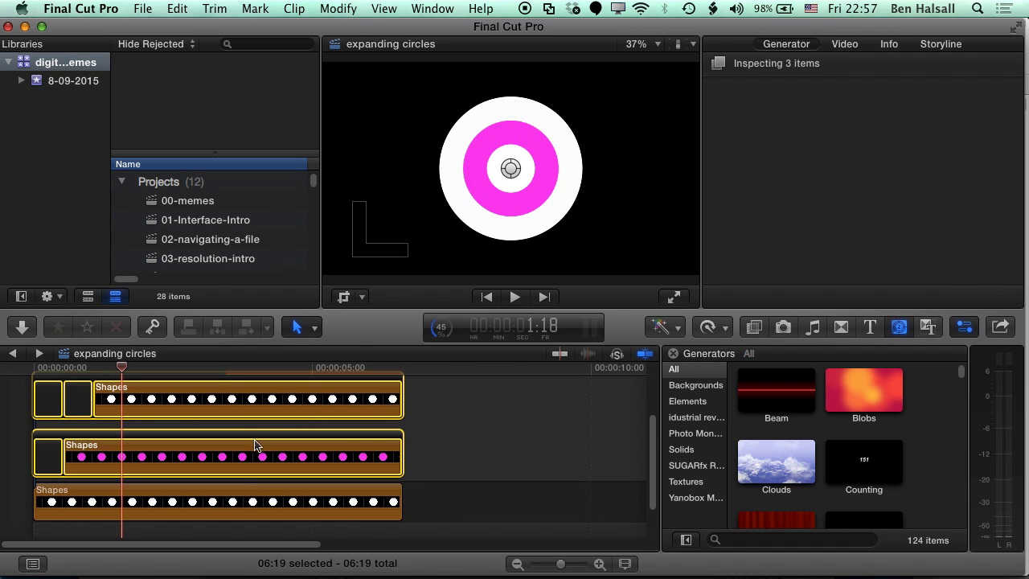
super+click(241, 502)
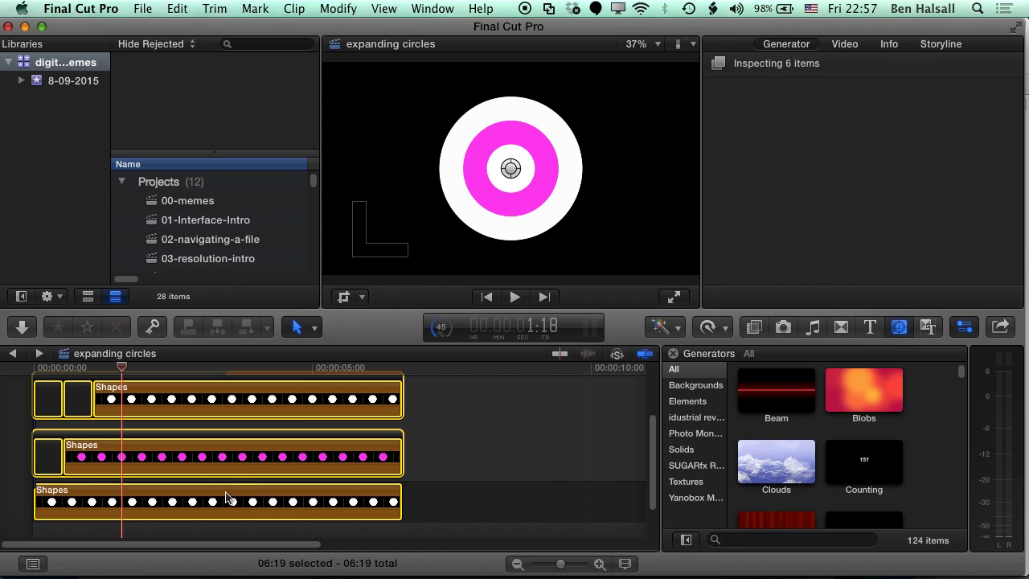
right_click(231, 498)
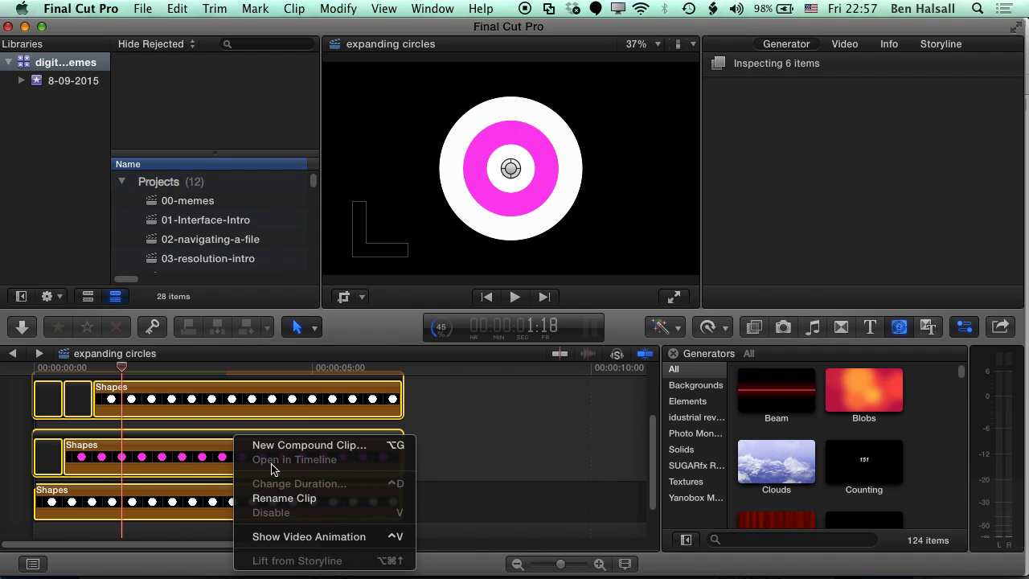
click(289, 447)
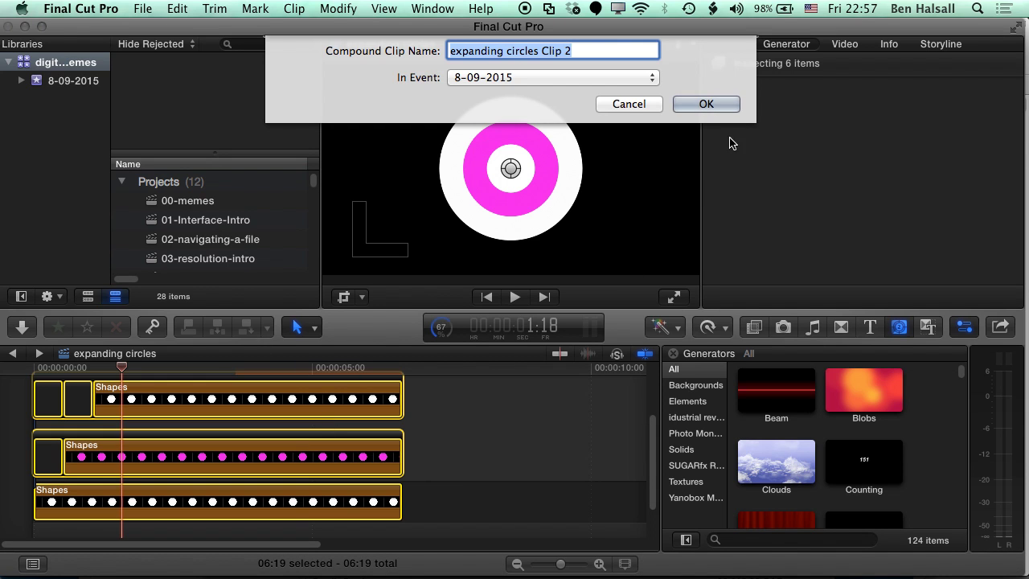
click(707, 104)
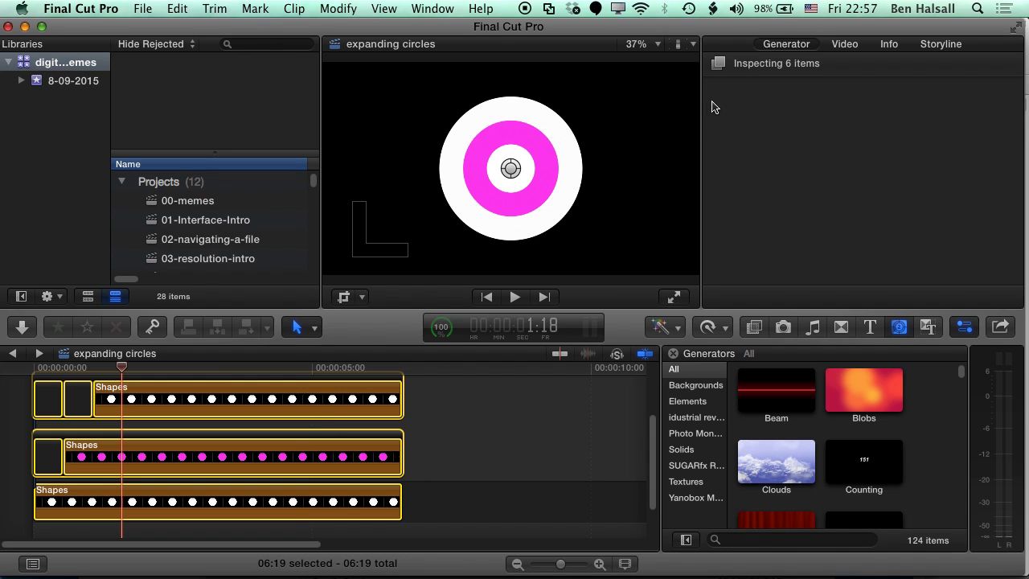
- Duplicate expanding circles Clip 2 above the original, then copy the three gap clips from inside it
drag(71, 372, 37, 406)
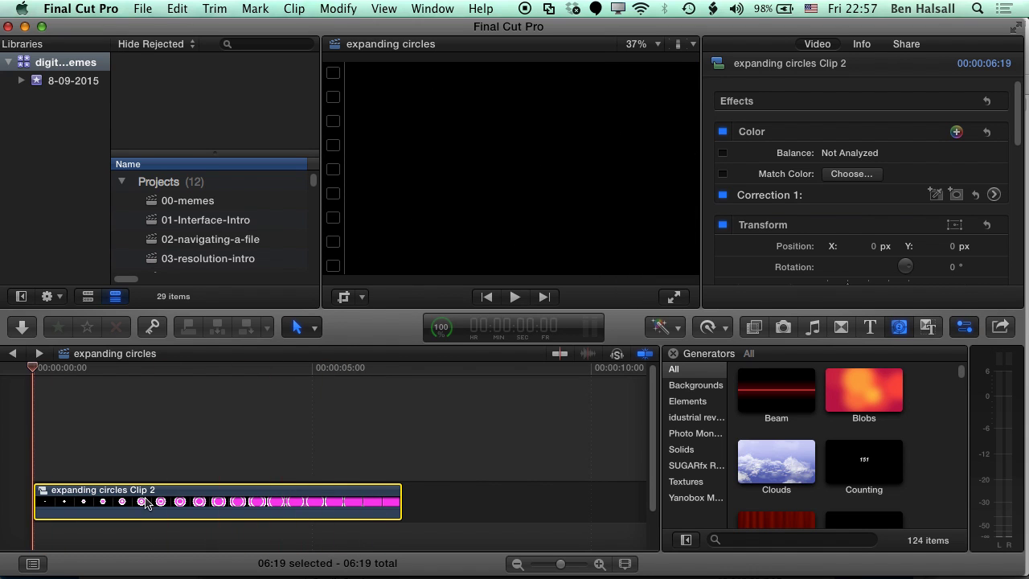
drag(148, 504, 143, 459)
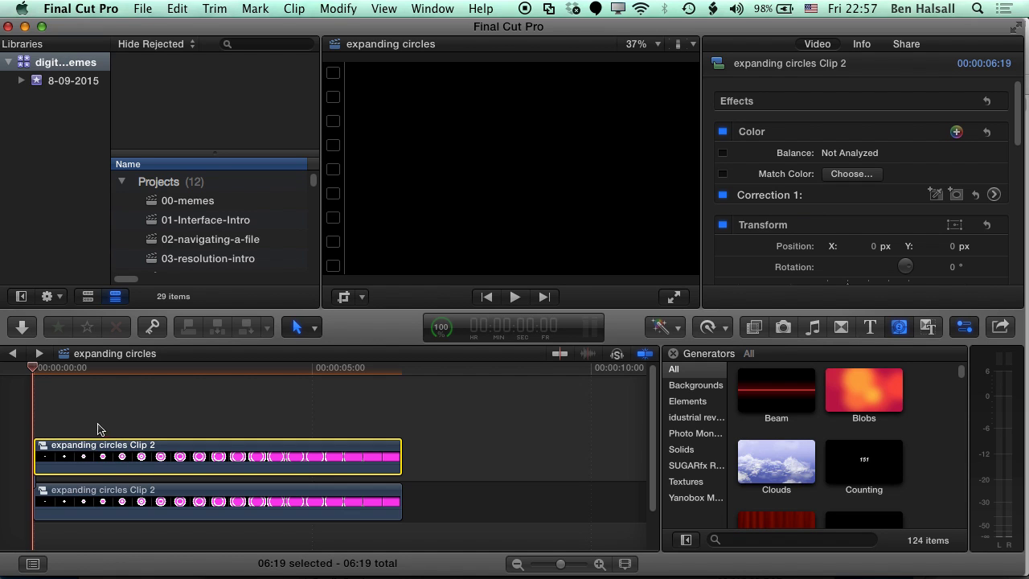
double_click(135, 460)
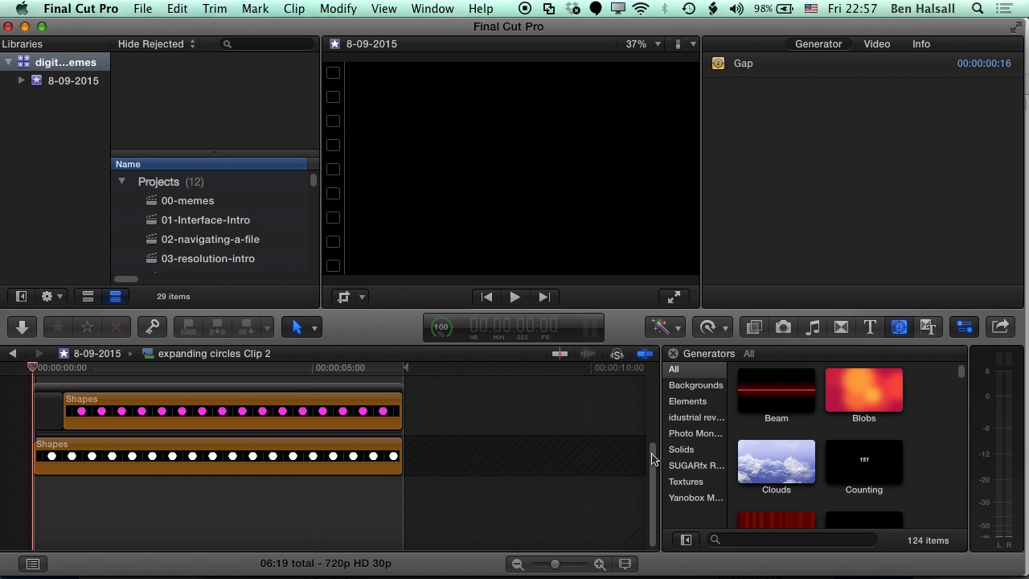
scroll(216, 418, up, 5)
click(50, 430)
shift+click(103, 433)
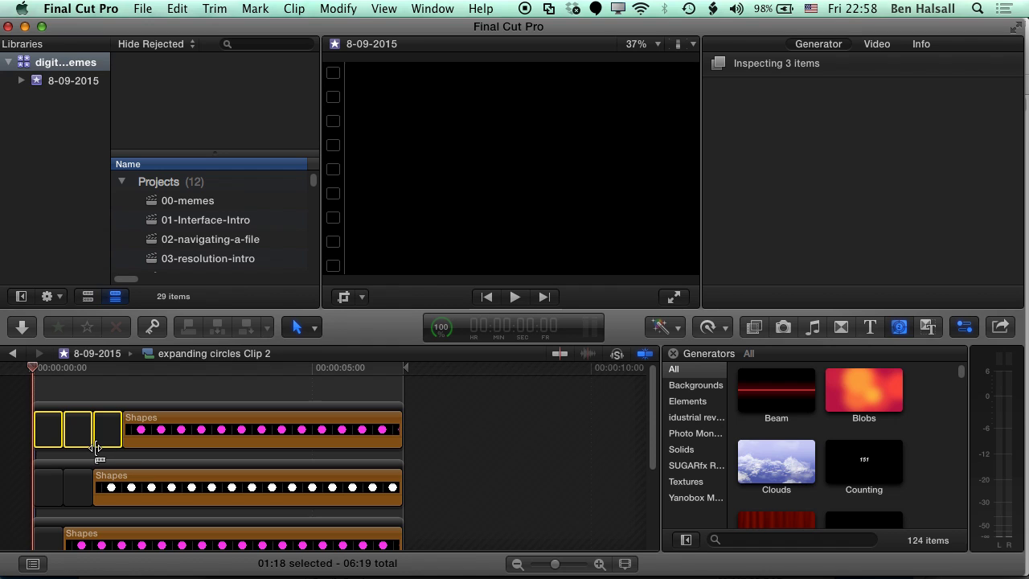
key(super+c)
click(14, 353)
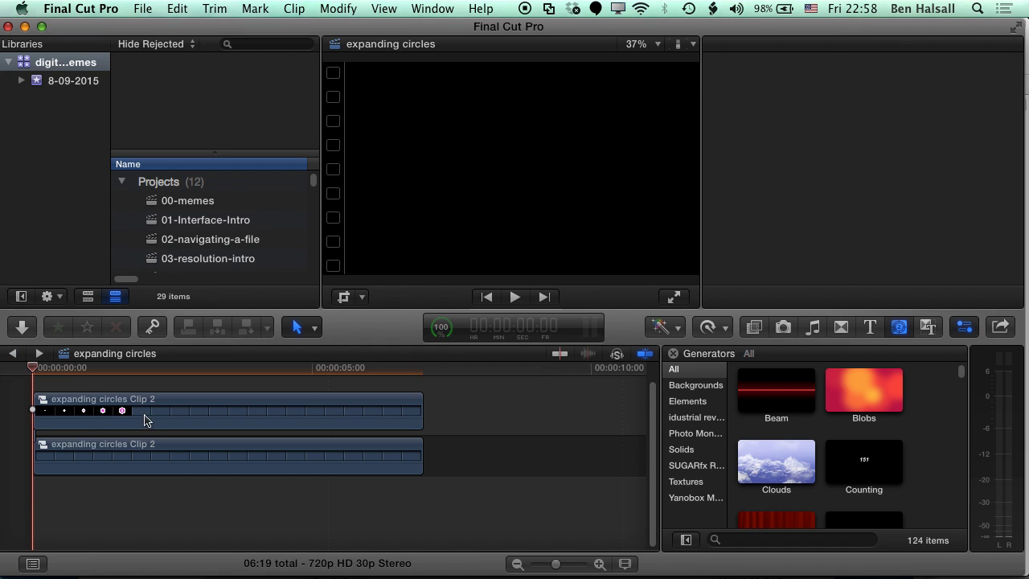
- Paste the gaps before the upper Clip 2 copy, move it after them, and add a fourth gap
click(33, 416)
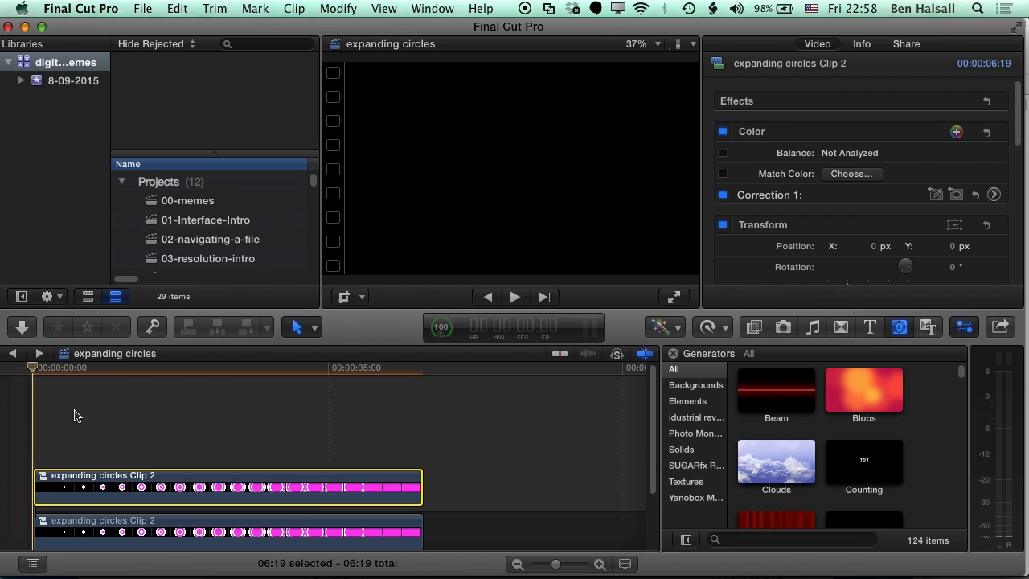
key(alt+v)
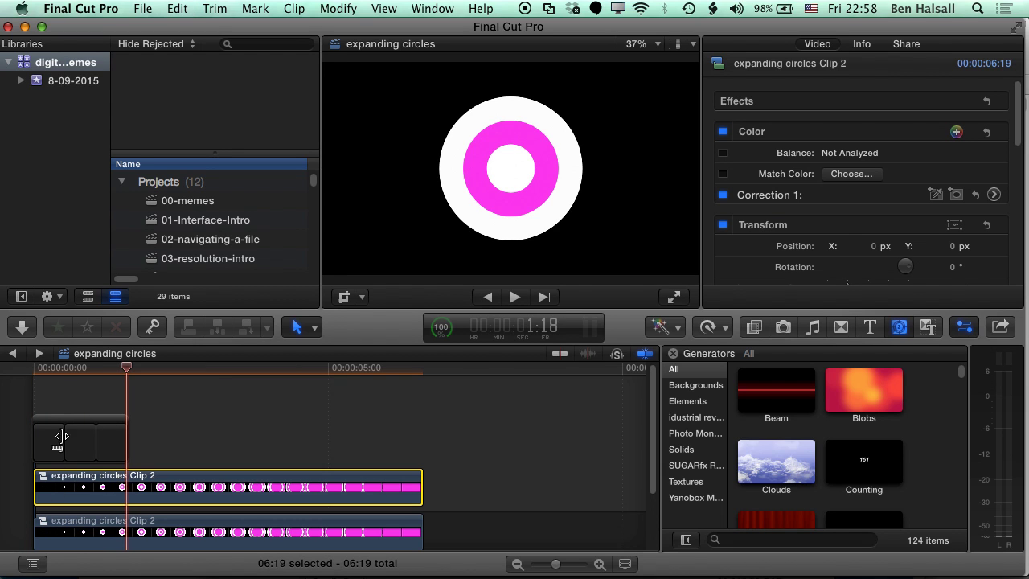
drag(81, 494, 134, 486)
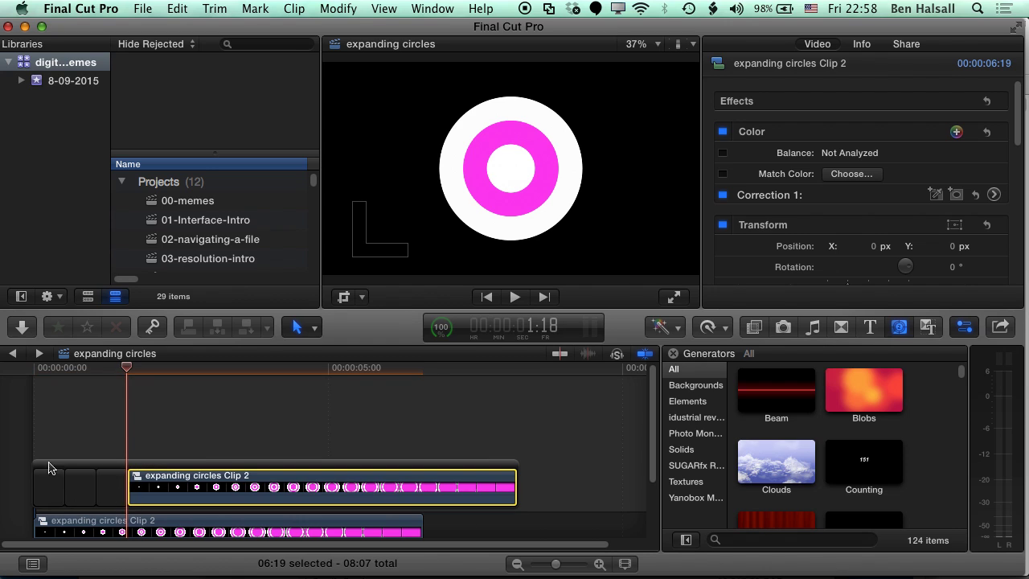
scroll(414, 418, down, 4)
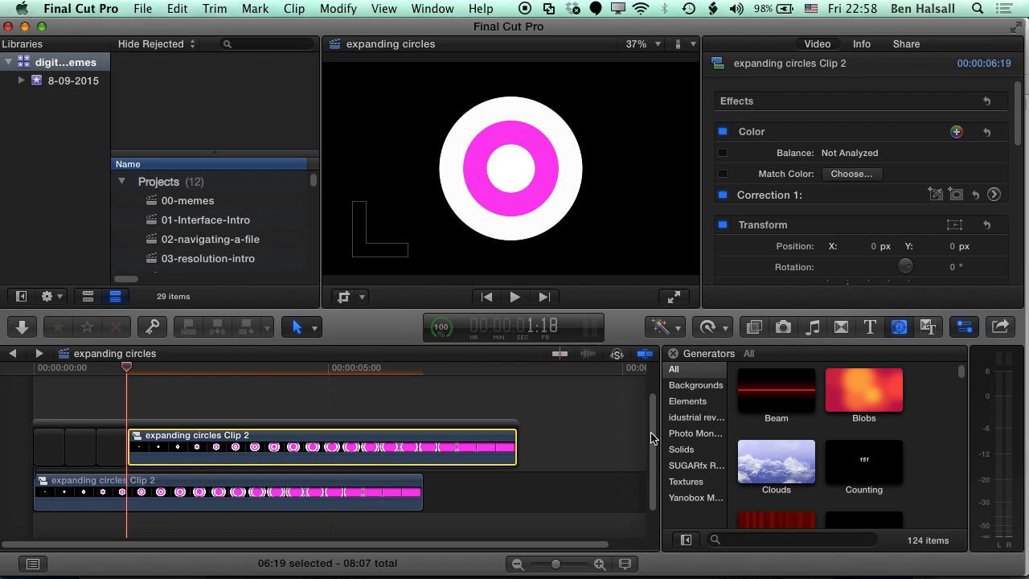
click(105, 419)
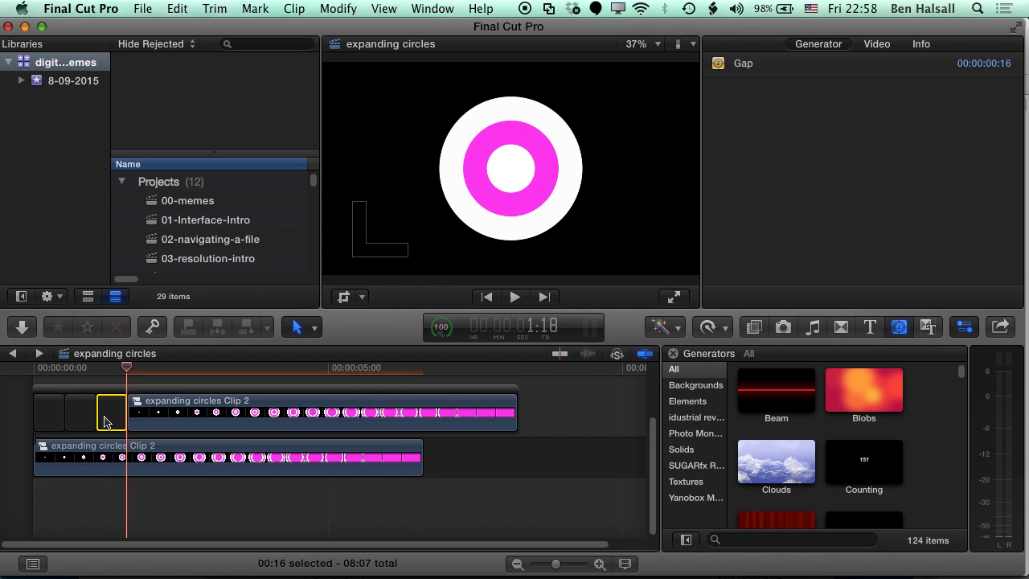
drag(108, 418, 140, 411)
drag(123, 370, 298, 412)
- Lengthen the top storyline's first gap and add another 16-frame gap before the top clip
scroll(450, 414, up, 2)
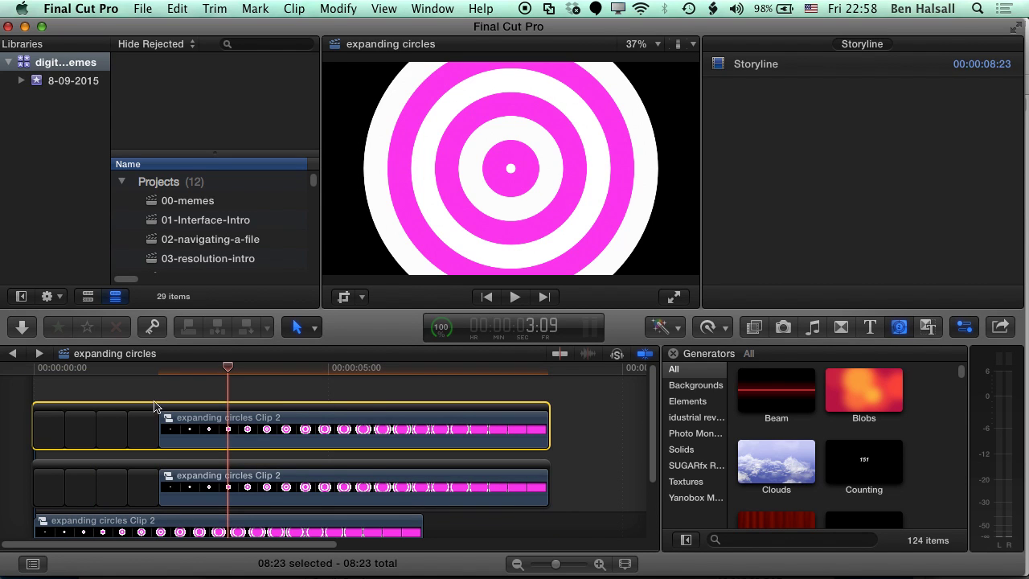
click(156, 408)
drag(158, 428, 193, 428)
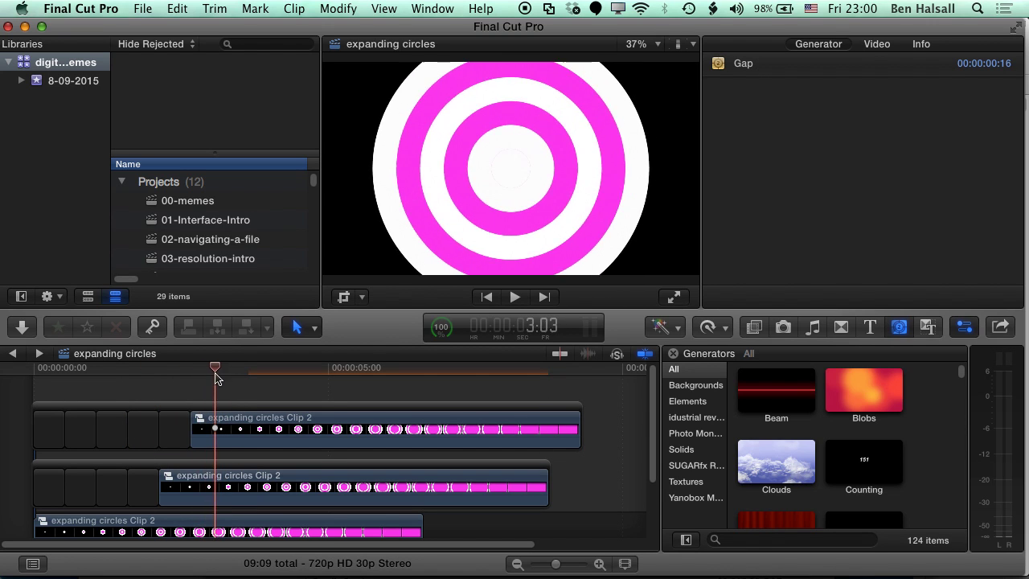
drag(215, 378, 203, 377)
click(179, 430)
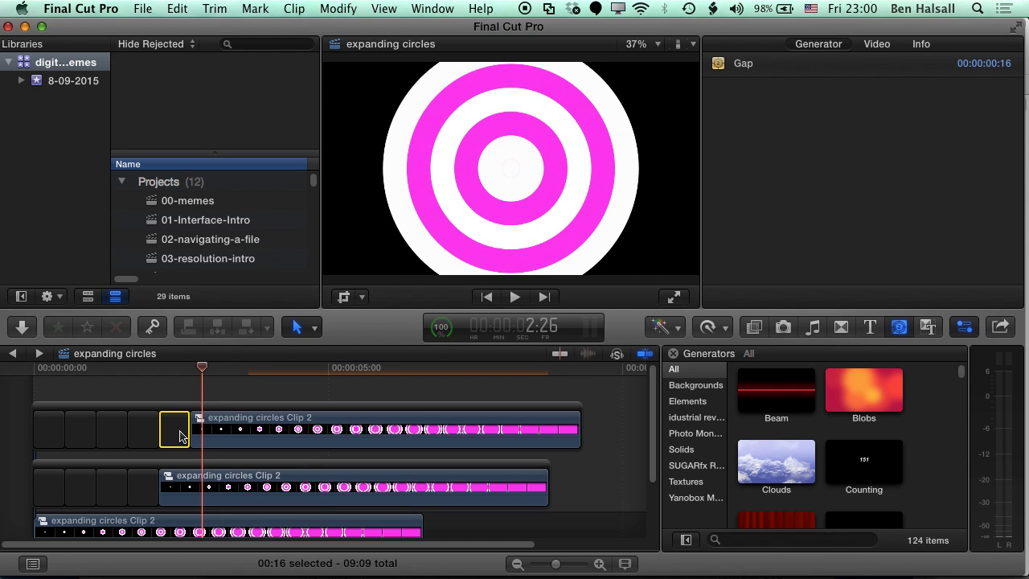
drag(178, 434, 217, 429)
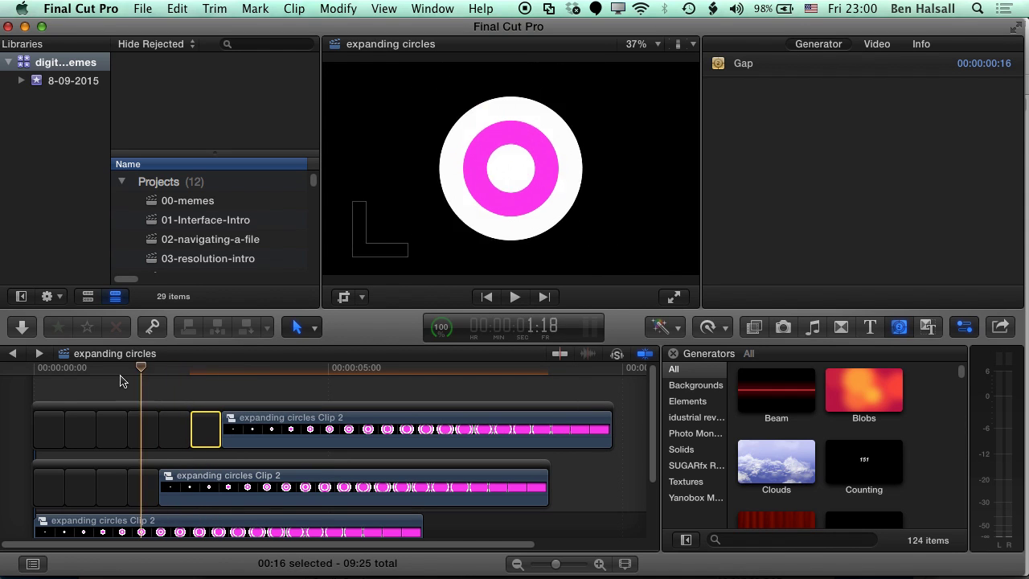
- Scrub through the animation to compare the spacing of the expanding rings
drag(102, 382, 334, 381)
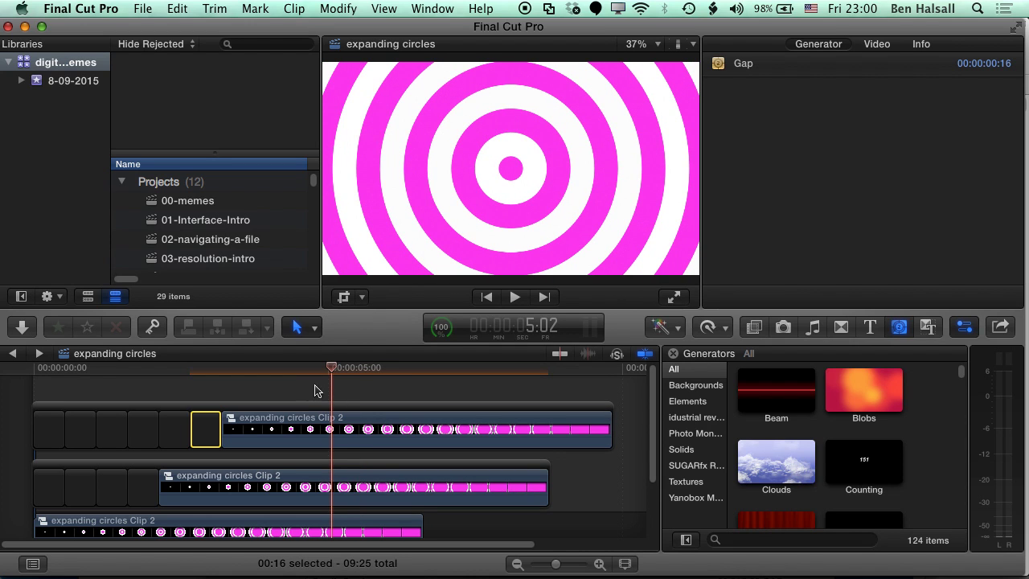
drag(334, 369, 372, 374)
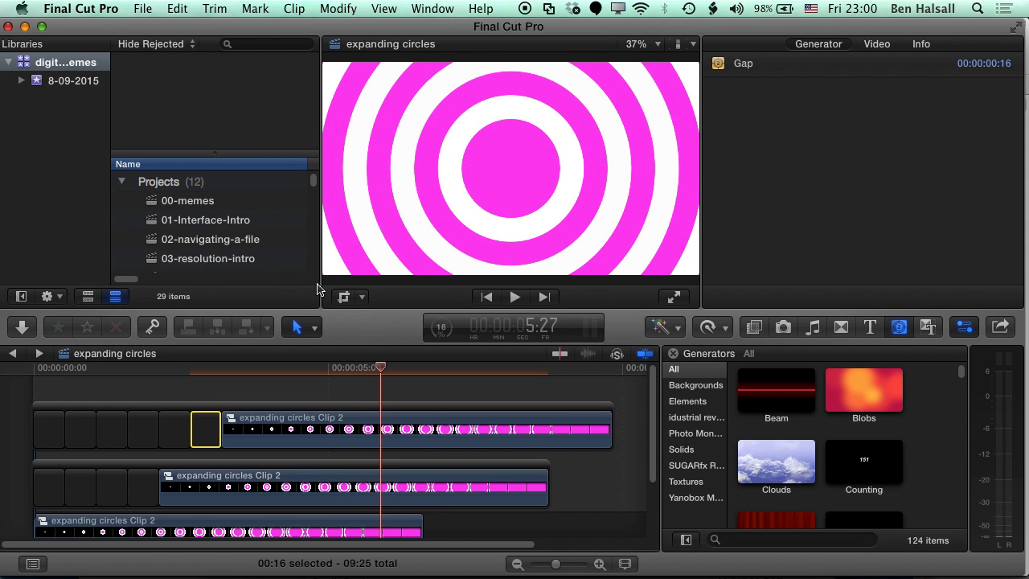
drag(383, 371, 358, 379)
- Duplicate the top storyline above itself and add two 16-frame gaps before the new copy
click(314, 408)
drag(305, 411, 312, 368)
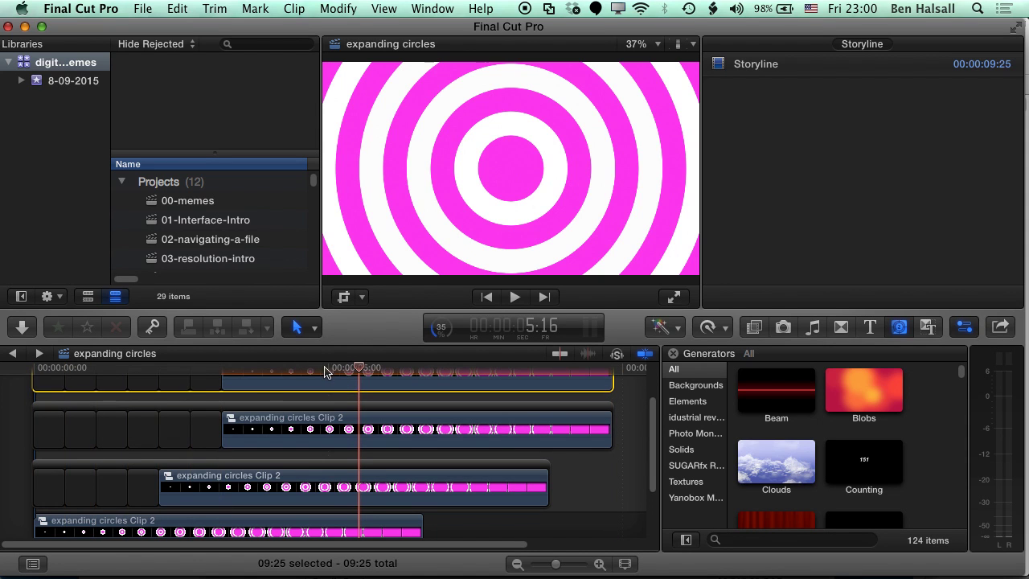
click(205, 388)
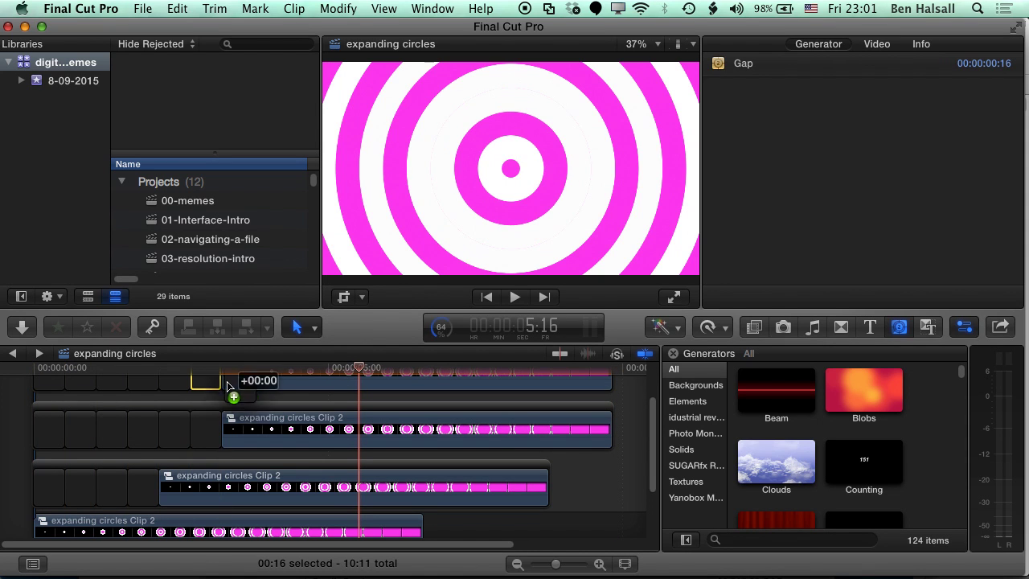
drag(226, 381, 235, 381)
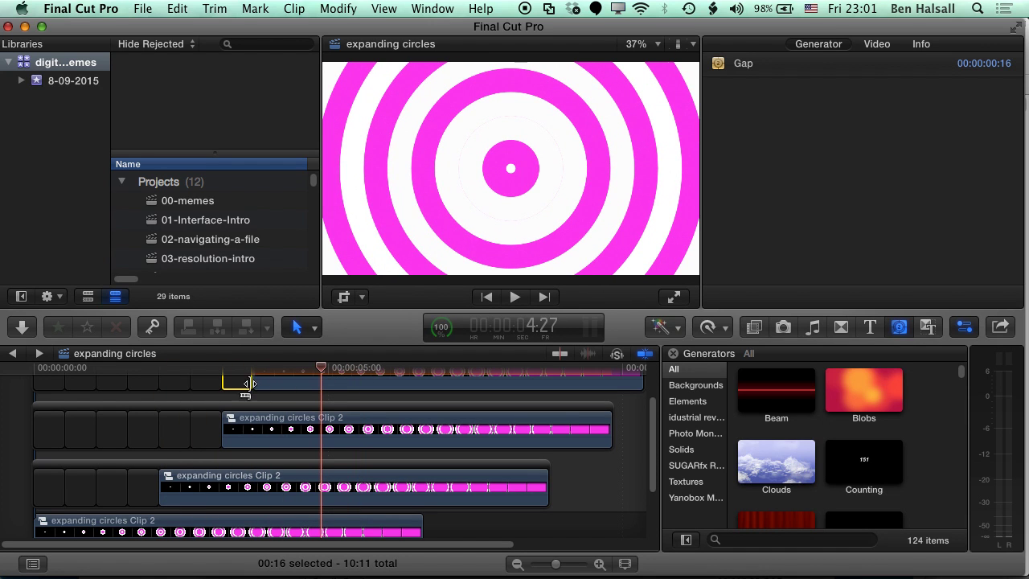
drag(245, 387, 268, 382)
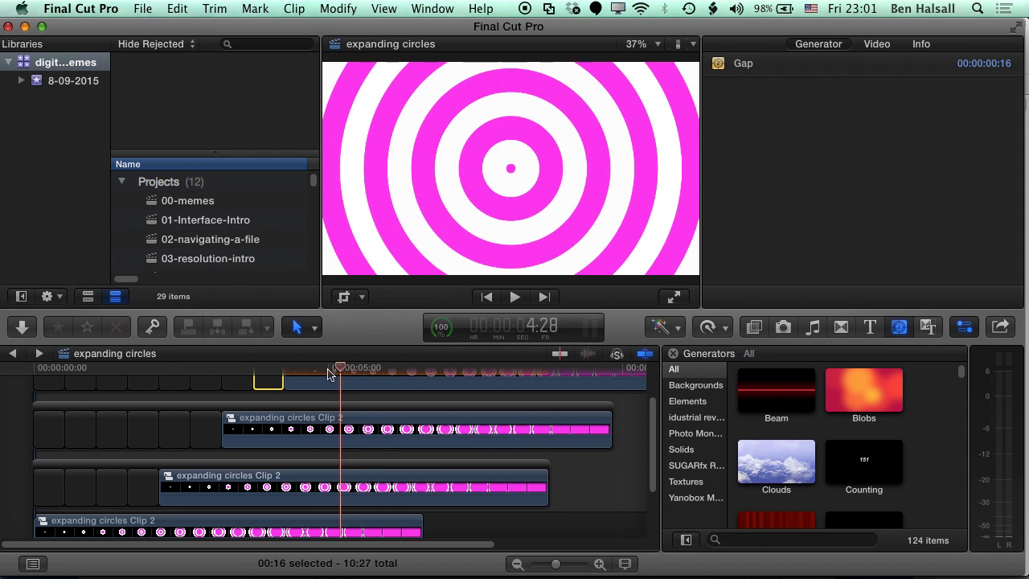
key(space)
mouse_move(347, 378)
mouse_down()
mouse_move(323, 376)
mouse_move(359, 377)
mouse_move(322, 376)
mouse_move(361, 378)
mouse_up()
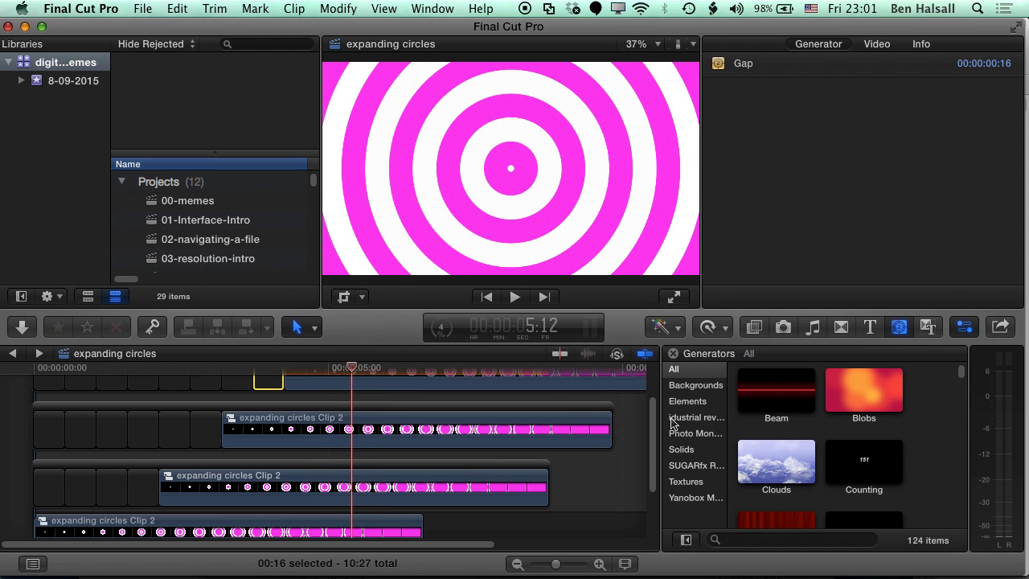
- Select all four stacked Clip 2 storylines and merge them into compound clip 'expanding circles Clip 3'
drag(656, 422, 656, 396)
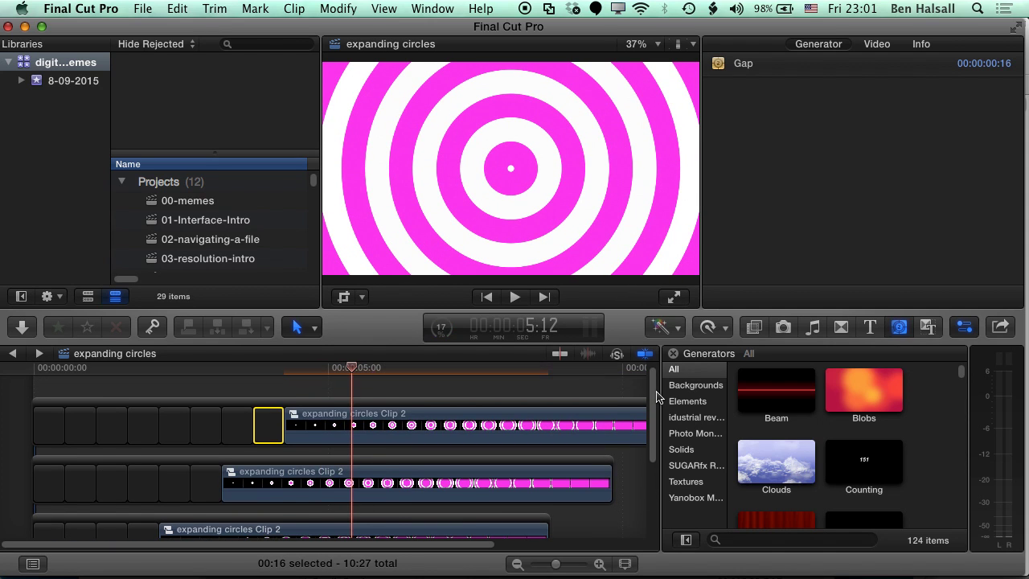
click(493, 404)
click(493, 461)
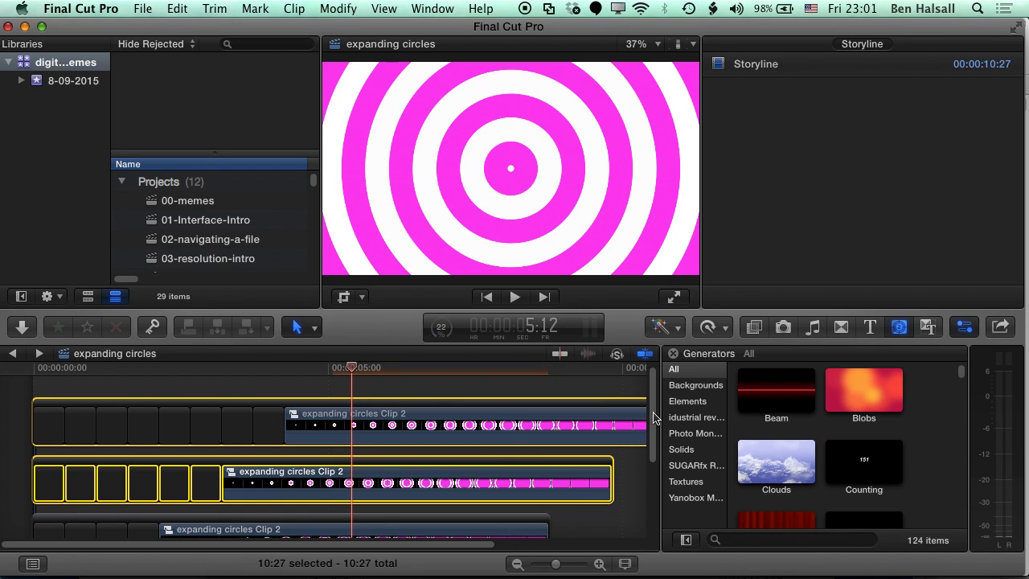
scroll(495, 463, down, 5)
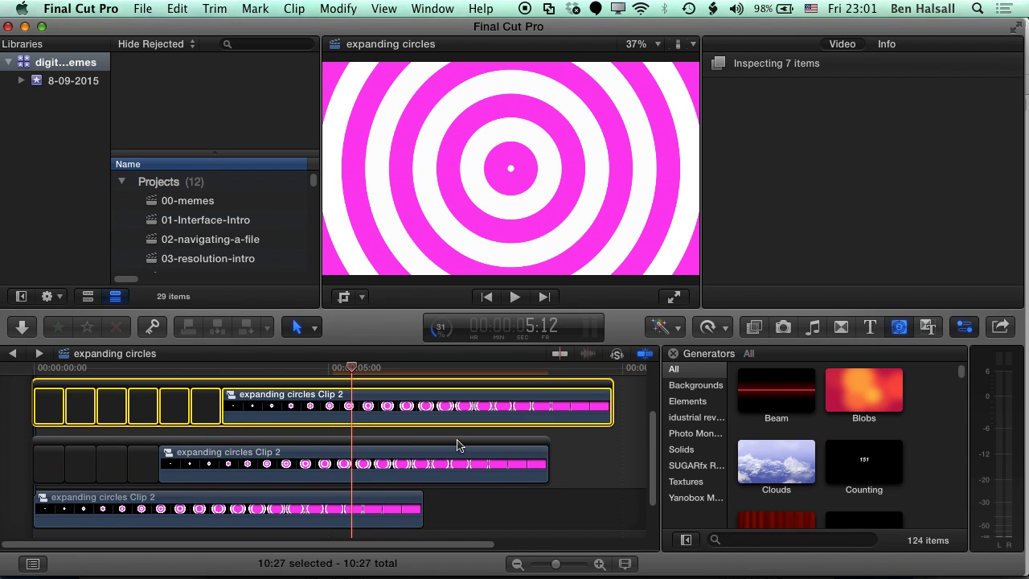
super+click(457, 445)
super+click(380, 505)
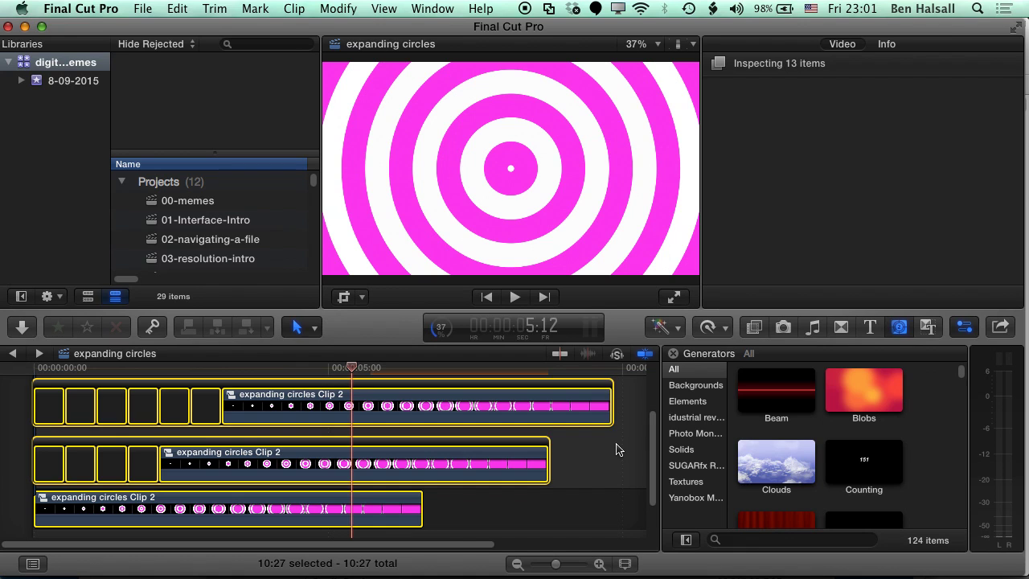
right_click(394, 414)
click(408, 351)
click(706, 104)
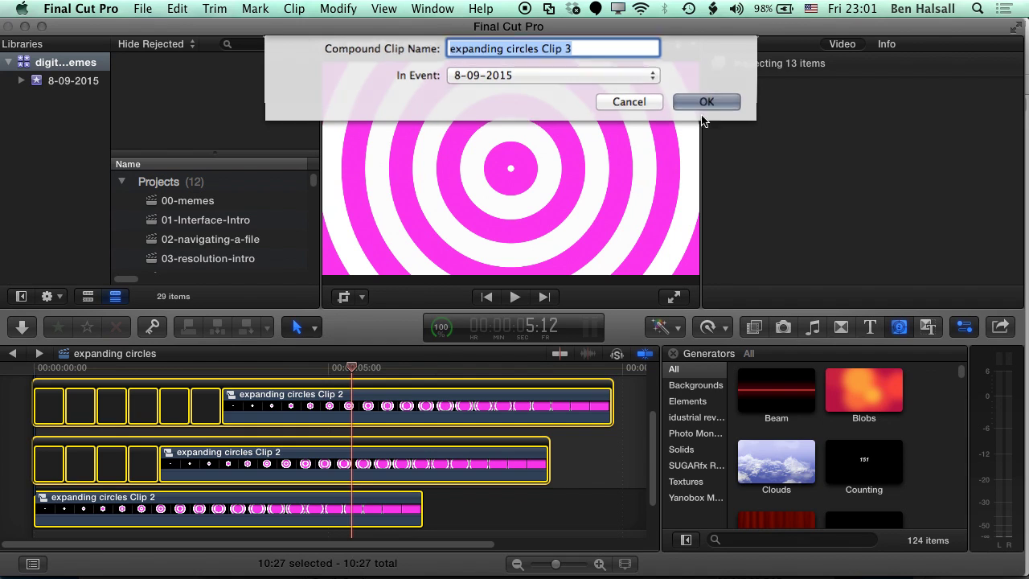
drag(351, 372, 315, 374)
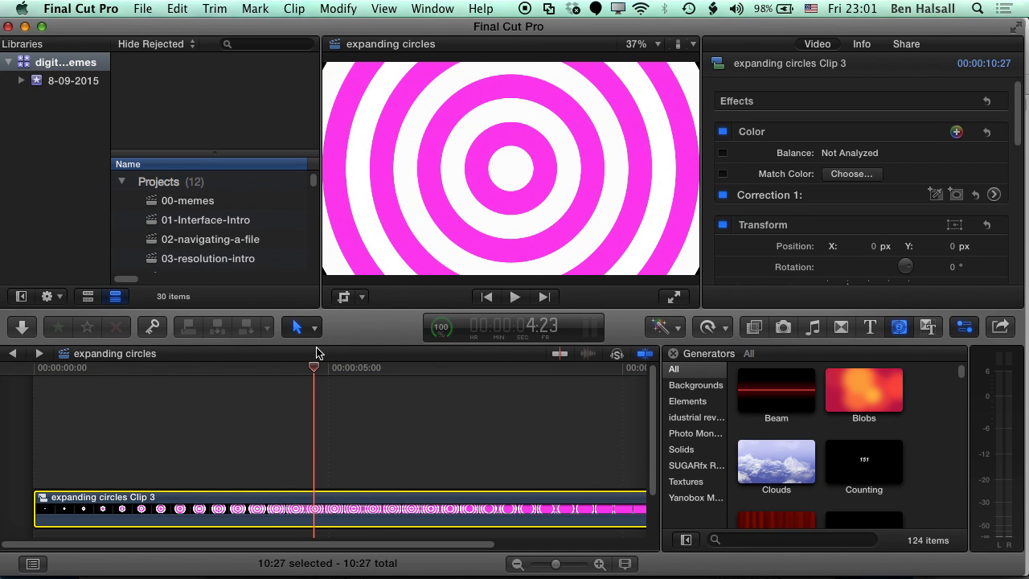
- Blade Clip 3 a few frames ahead and delete the part before the cut
key(Right)
key(Right)
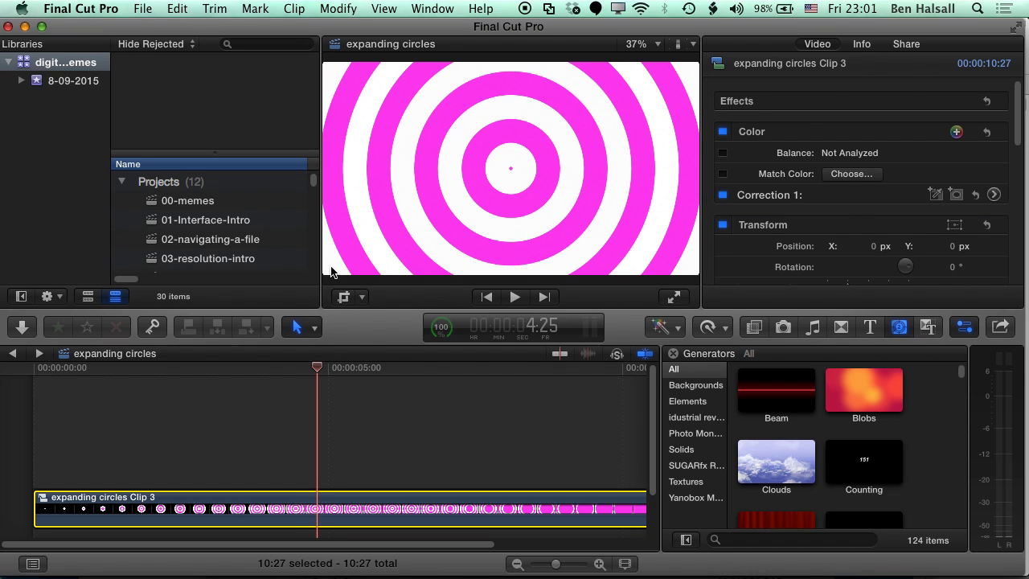
key(Right)
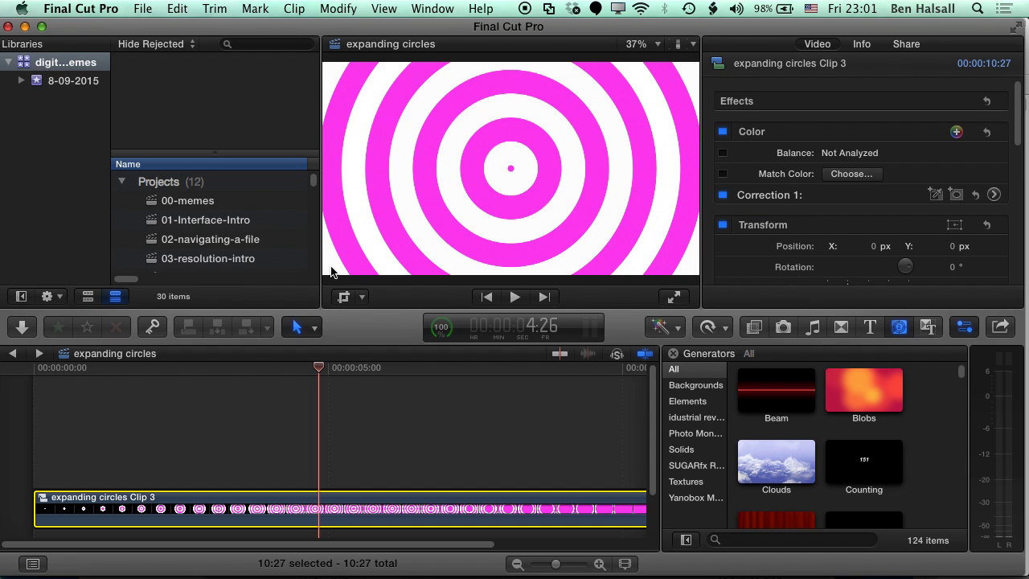
key(super+b)
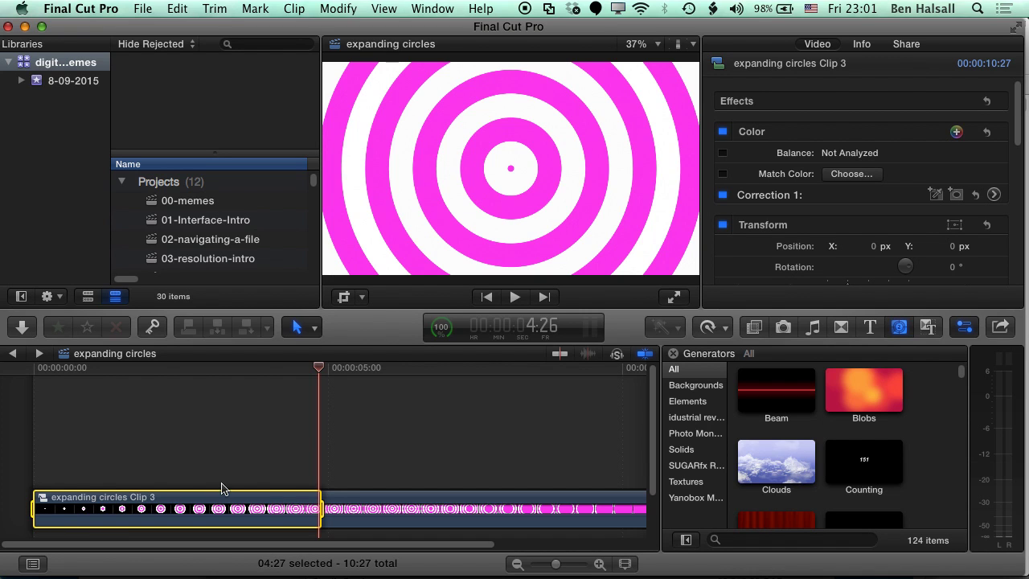
key(Delete)
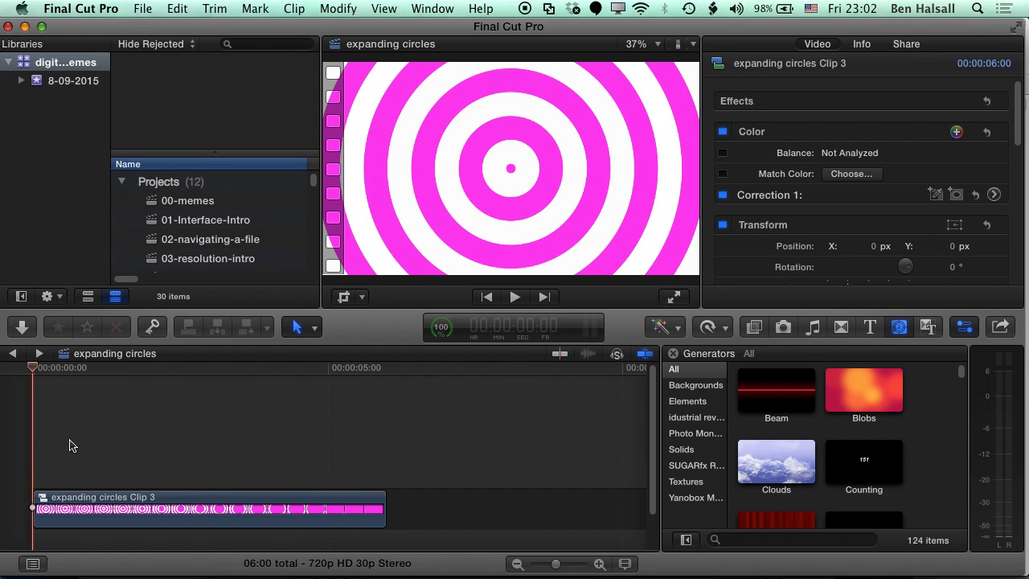
key(space)
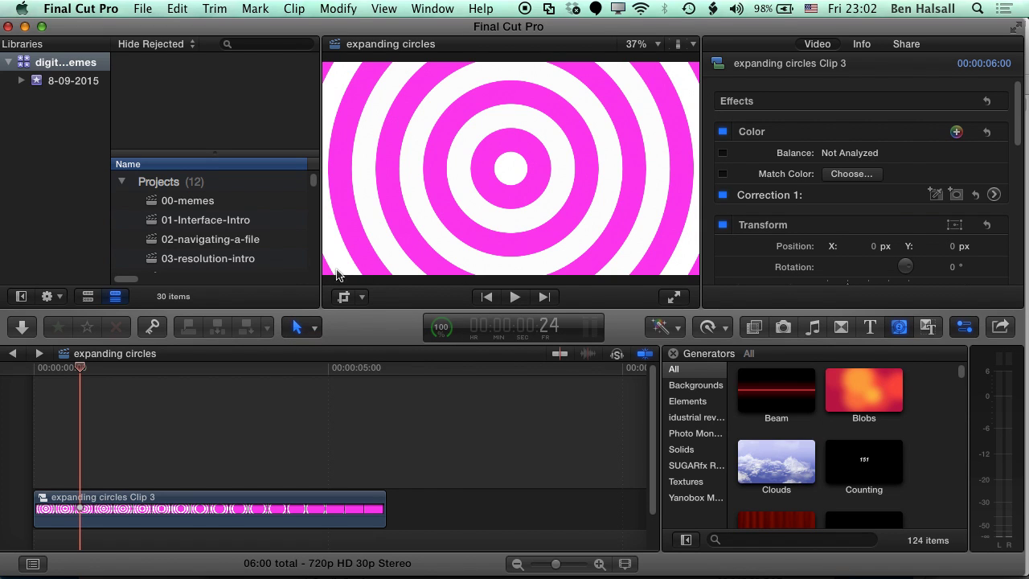
- Trim the clip's end back so it runs 1:01
key(Right)
key(Right)
key(Right)
key(Right)
key(Right)
key(Right)
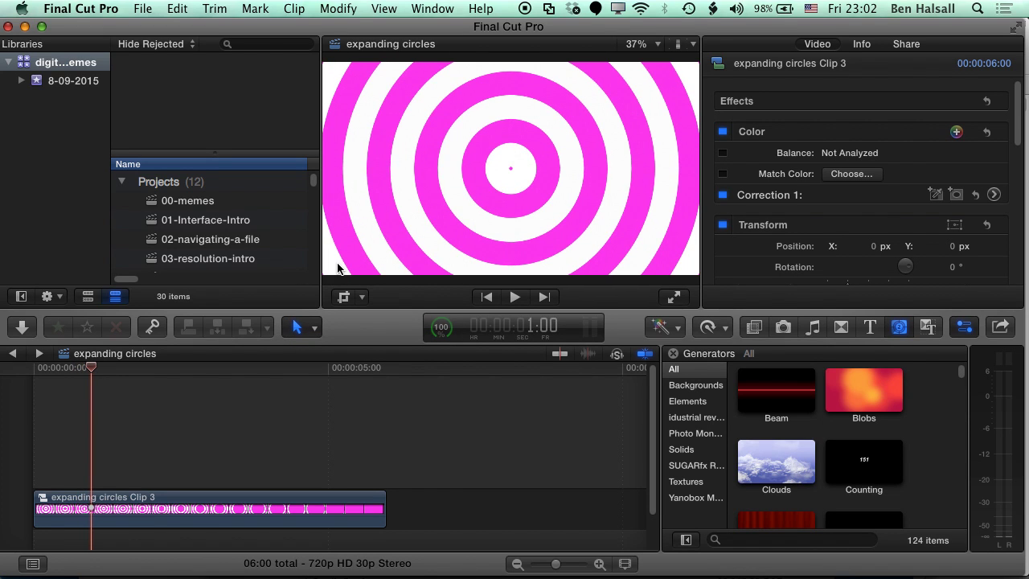
key(Right)
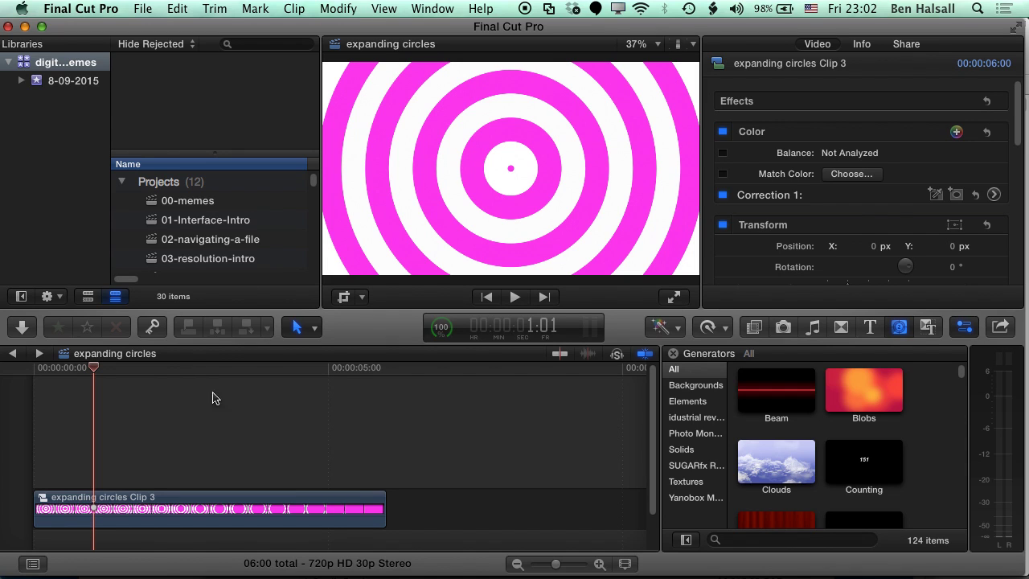
drag(385, 507, 93, 505)
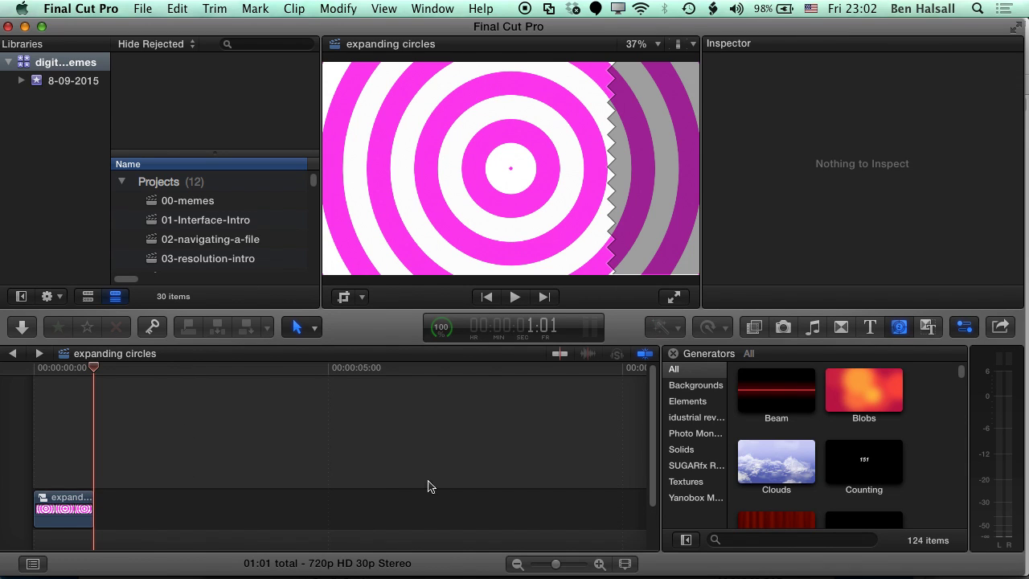
- Place copies of the 1:01 clip back to back and play from the start to check the loop
click(60, 514)
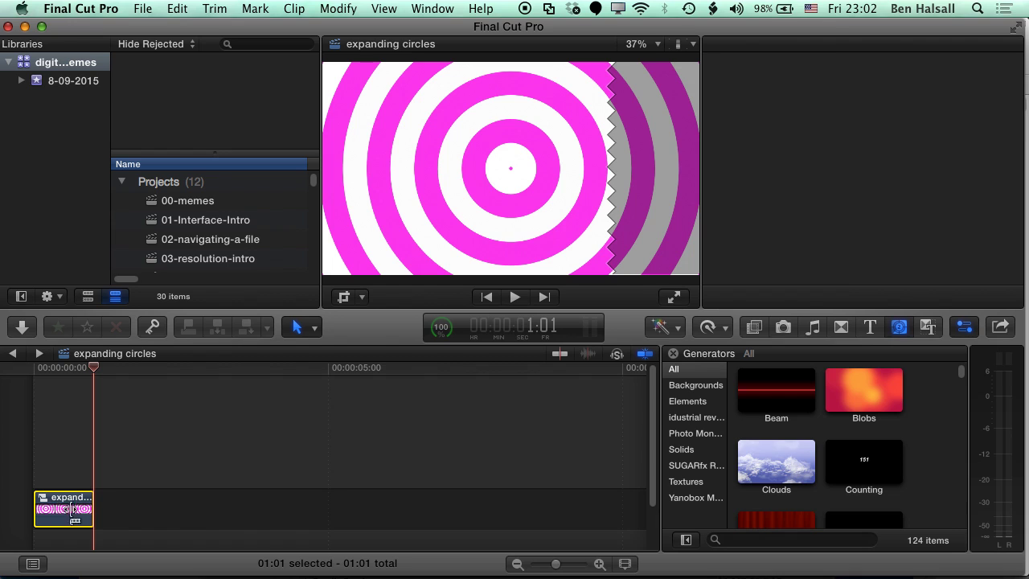
drag(77, 512, 244, 504)
drag(88, 368, 35, 370)
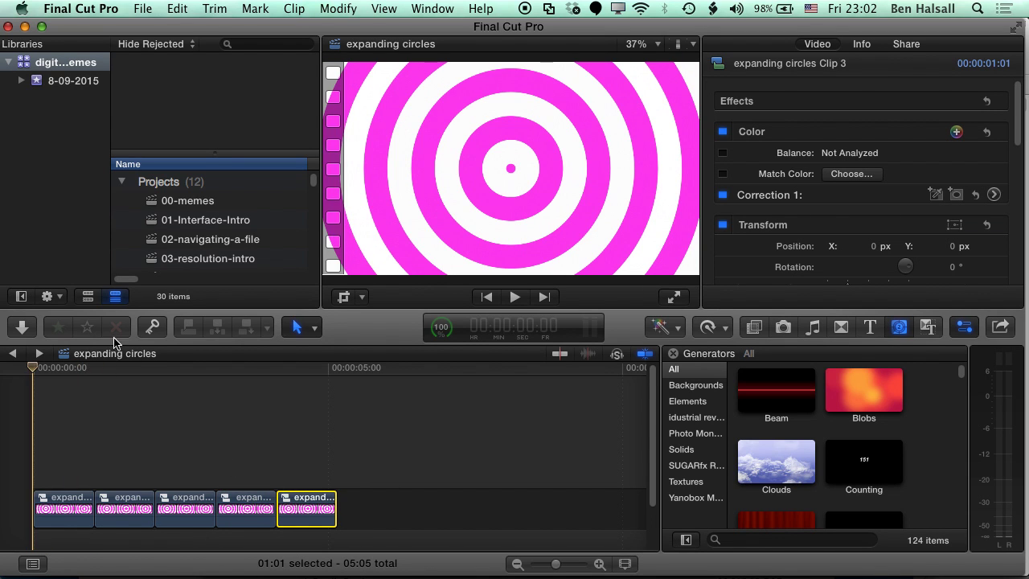
key(space)
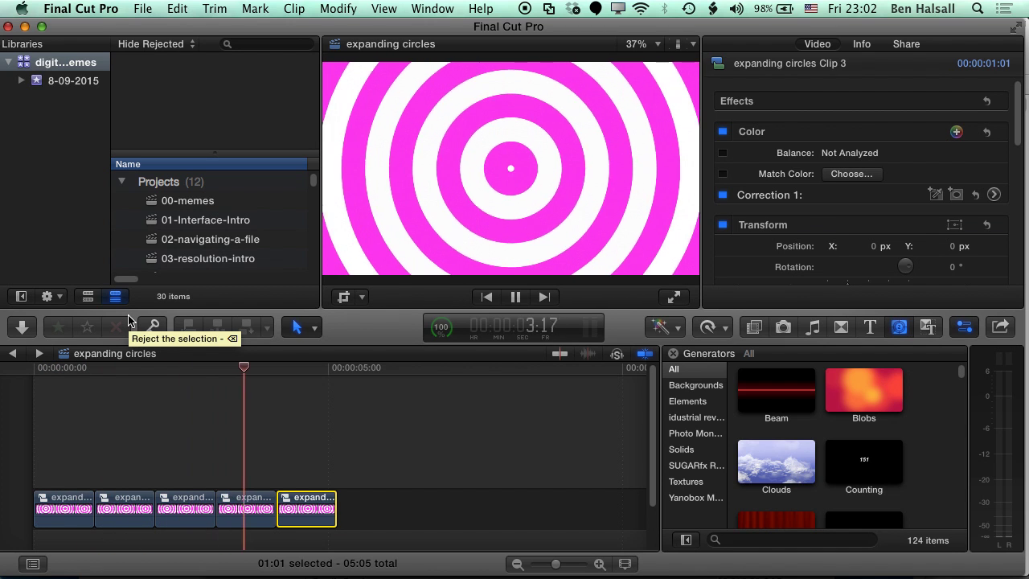
key(space)
- Replay the 5:05 sequence from the start, then select all five clips
click(200, 369)
drag(200, 369, 26, 372)
key(space)
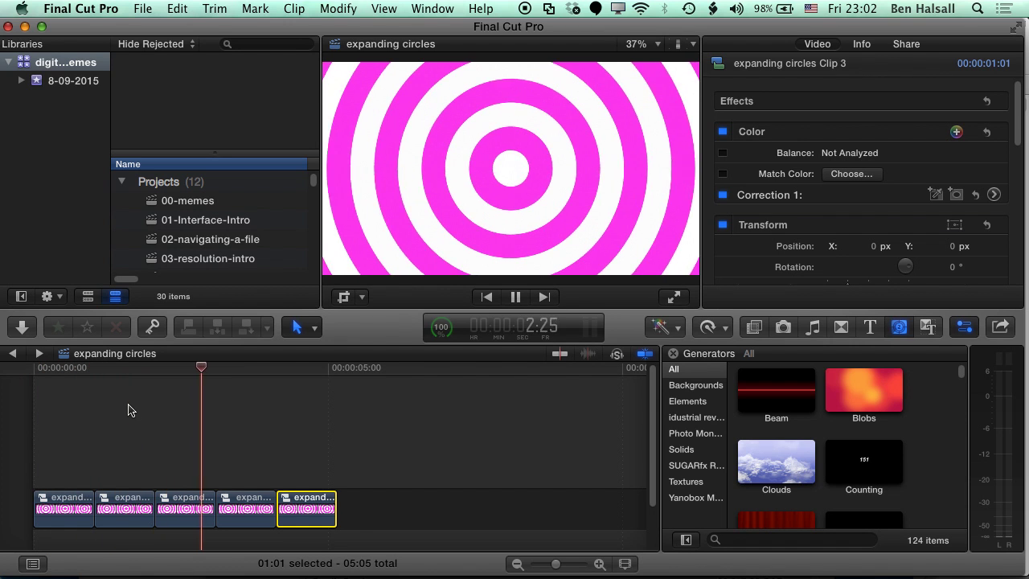
key(space)
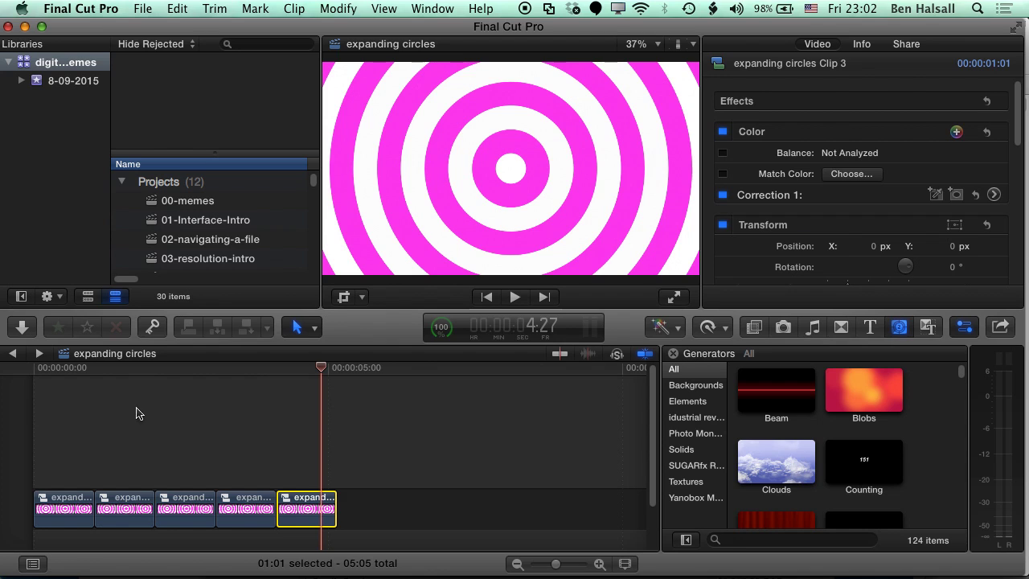
click(32, 382)
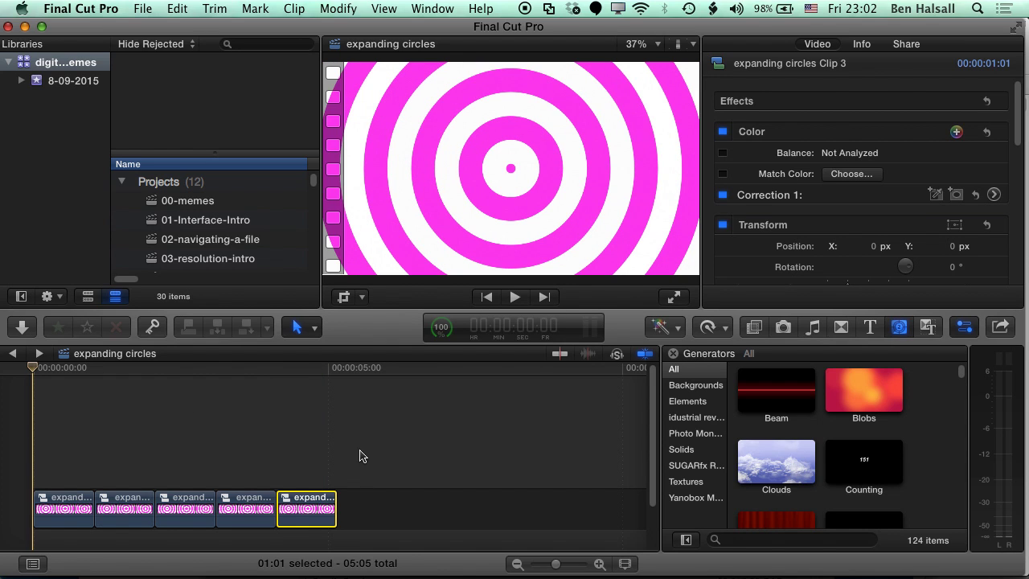
drag(358, 480, 32, 522)
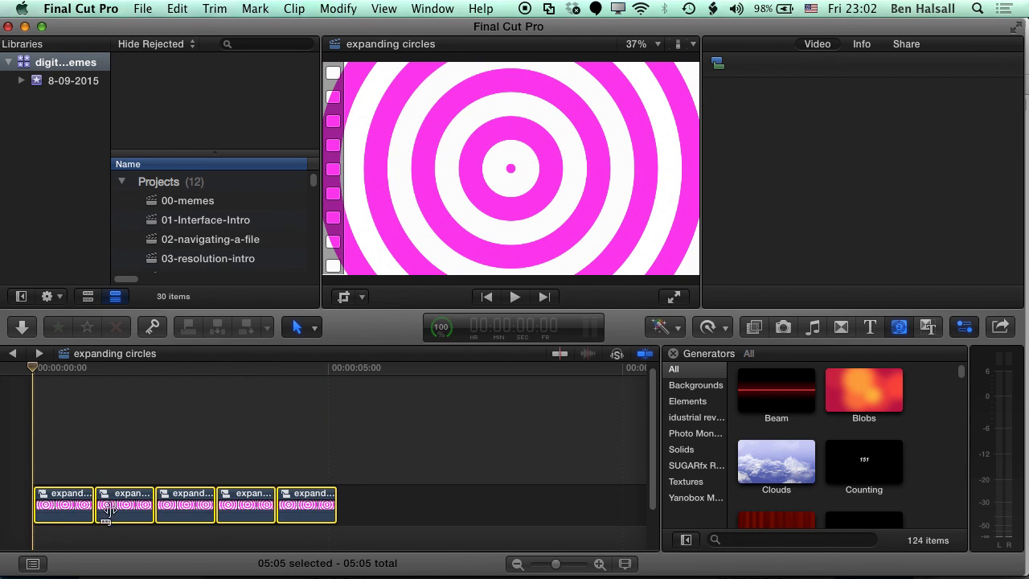
- Merge the five clips into compound clip 'expanding circles Clip 4' and stack a copy above it
right_click(211, 491)
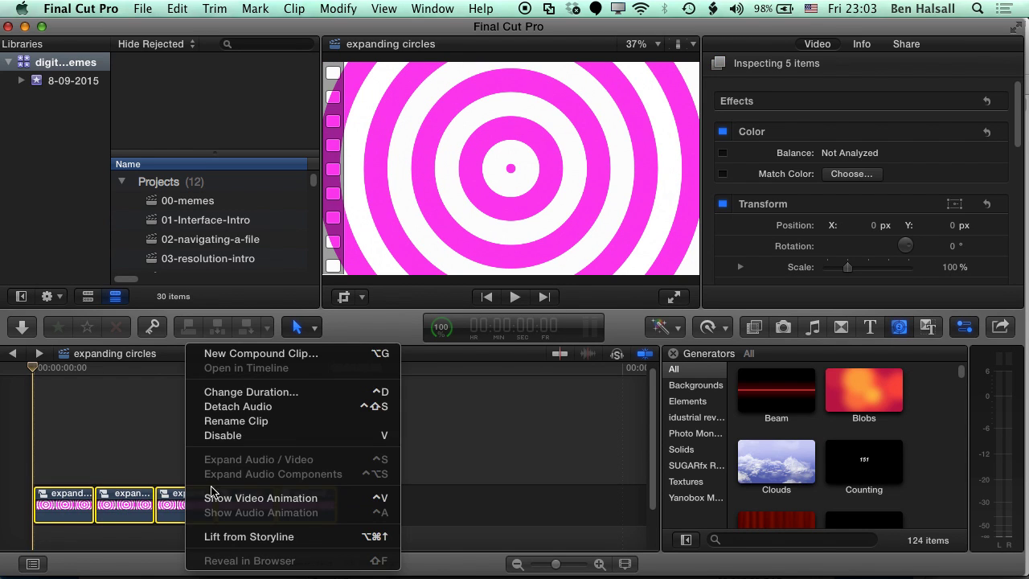
click(248, 355)
key(Escape)
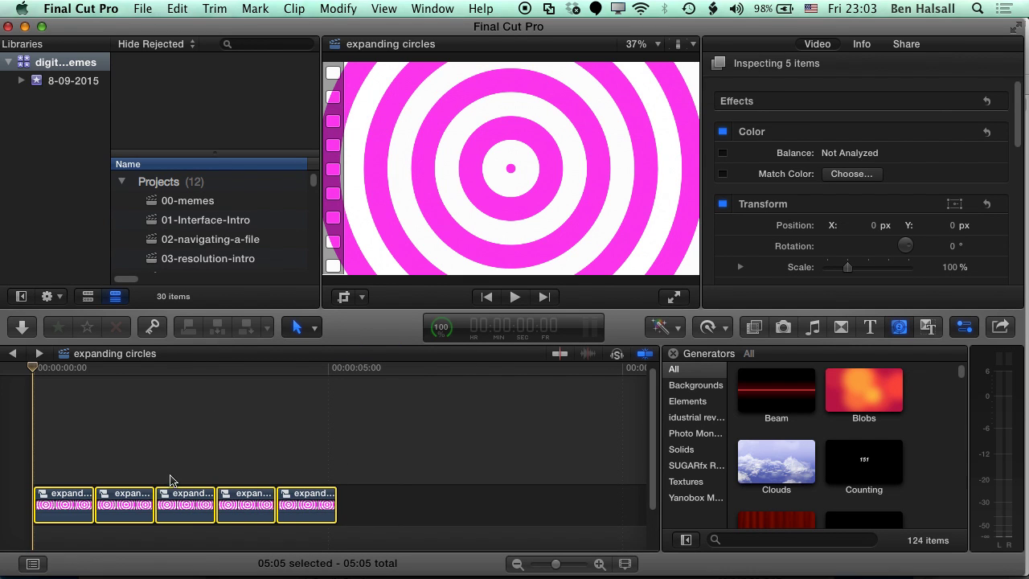
drag(172, 486, 169, 458)
- Increase the upper copy's Scale in the Inspector
scroll(852, 209, down, 4)
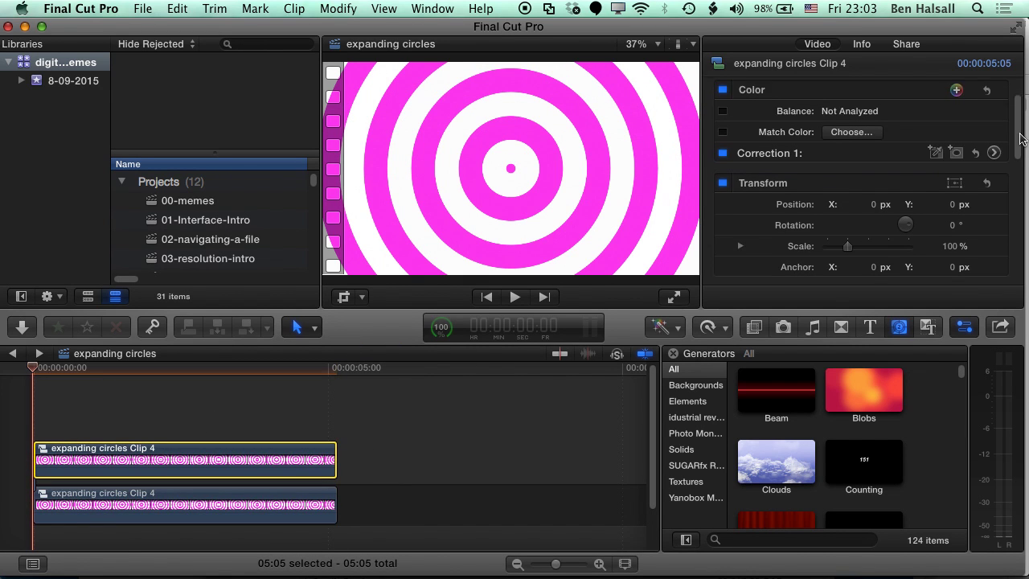
drag(849, 219, 858, 225)
scroll(1018, 140, down, 2)
scroll(1021, 121, up, 6)
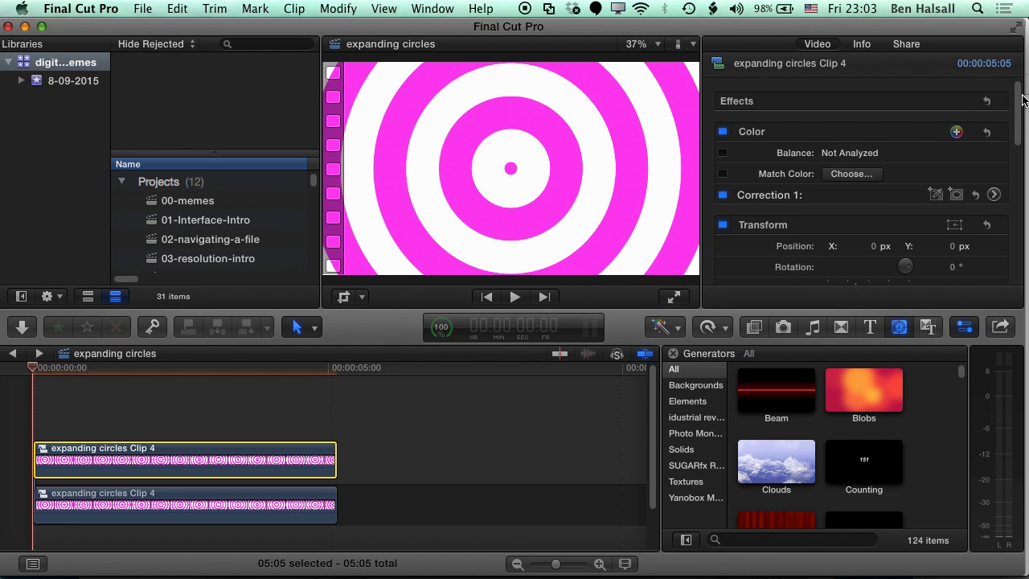
- Tint the copy's highlights toward yellow and its midtones toward red on the Color Board
click(994, 195)
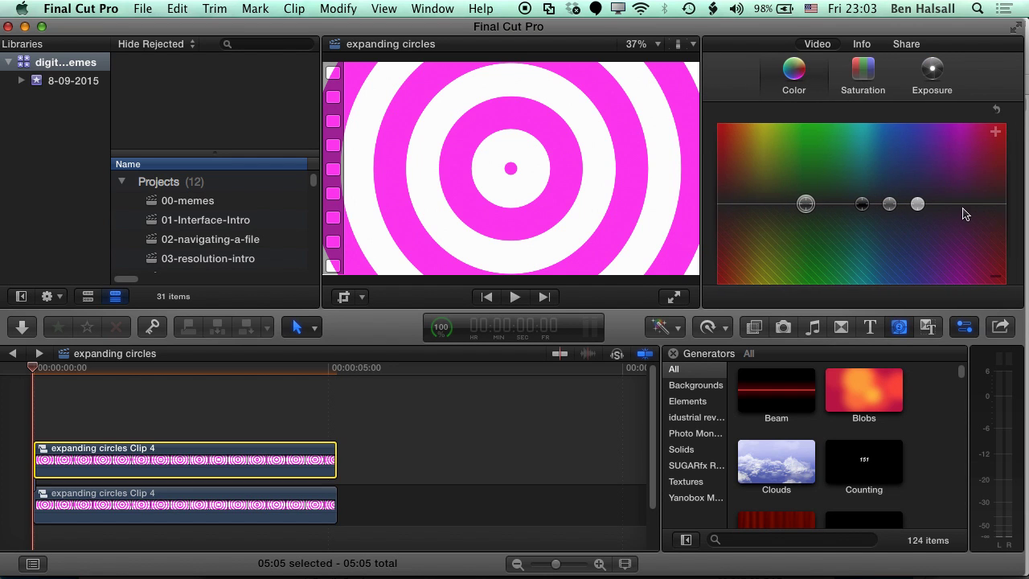
drag(920, 208, 750, 135)
drag(889, 203, 816, 178)
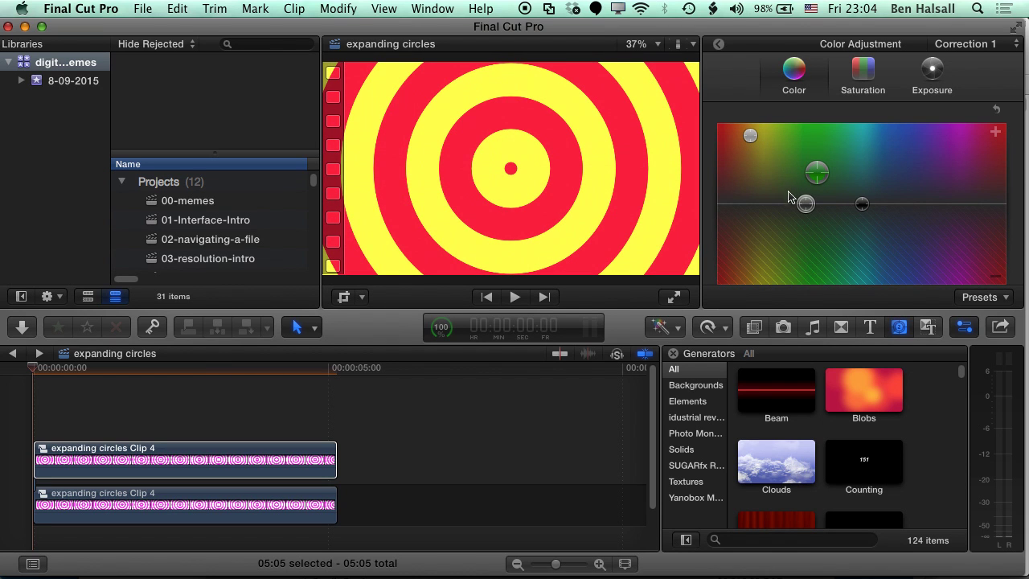
- Set the copy's Compositing Blend Mode to Linear Burn and play back the layered rings
click(718, 44)
scroll(860, 185, down, 10)
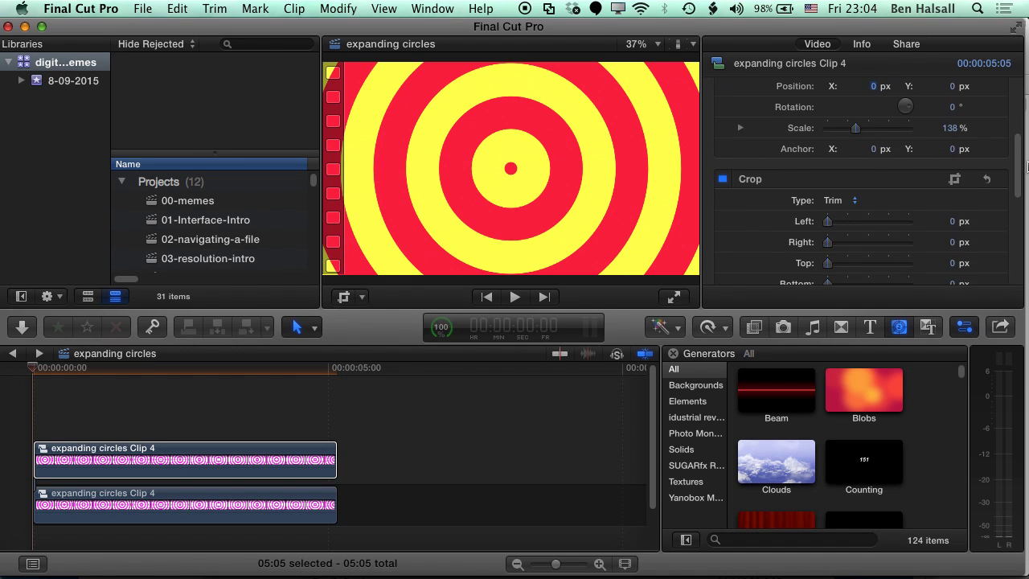
click(845, 246)
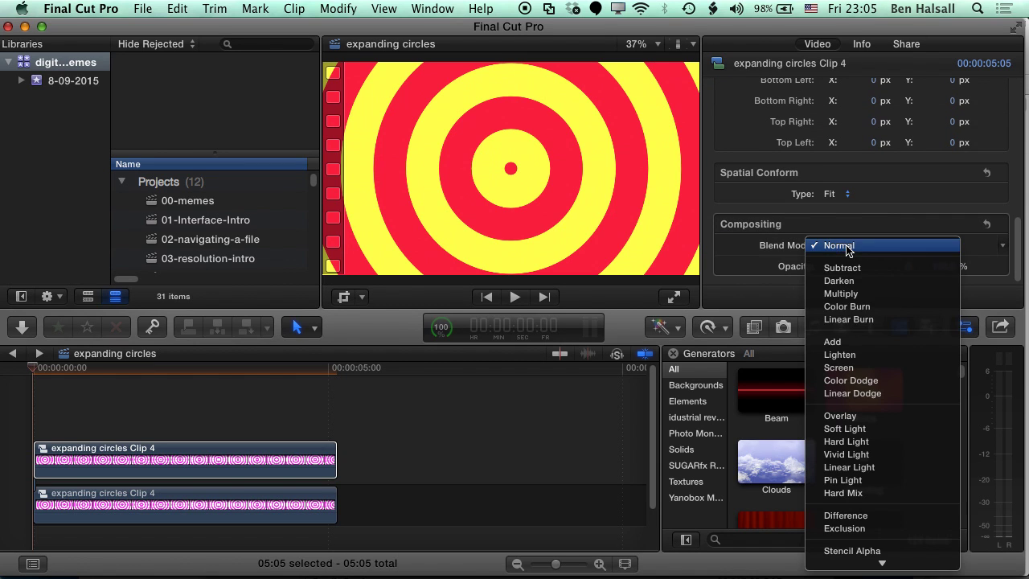
click(848, 320)
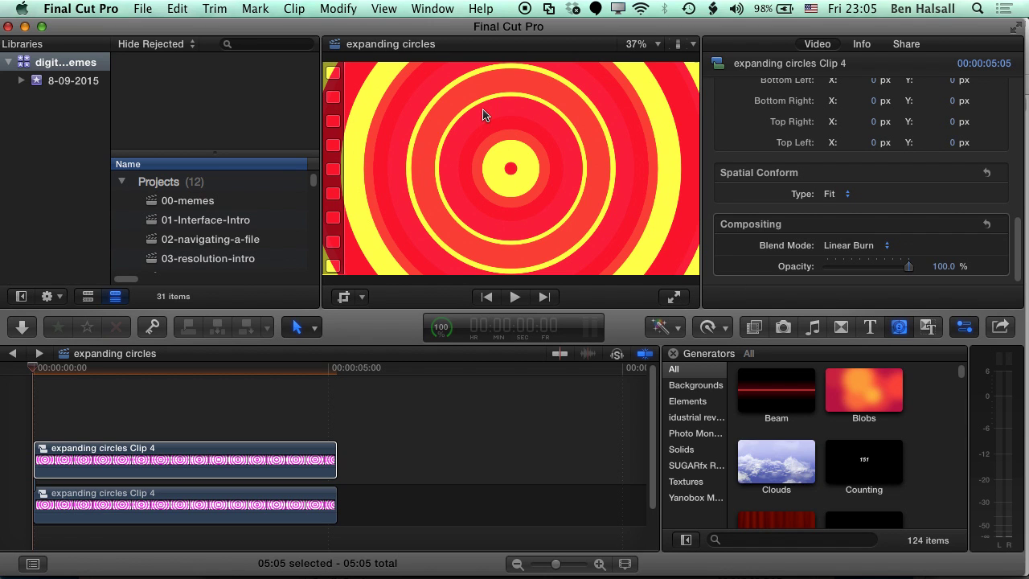
click(43, 368)
key(space)
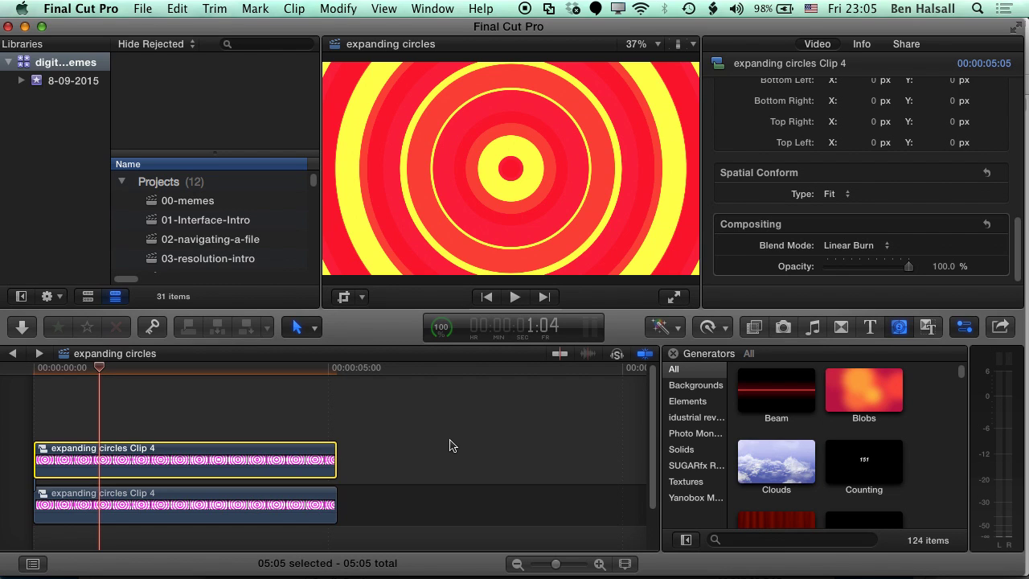
- Filter the Generators browser to the Elements category: Counting, Placeholder, Shapes, Timecode
click(730, 390)
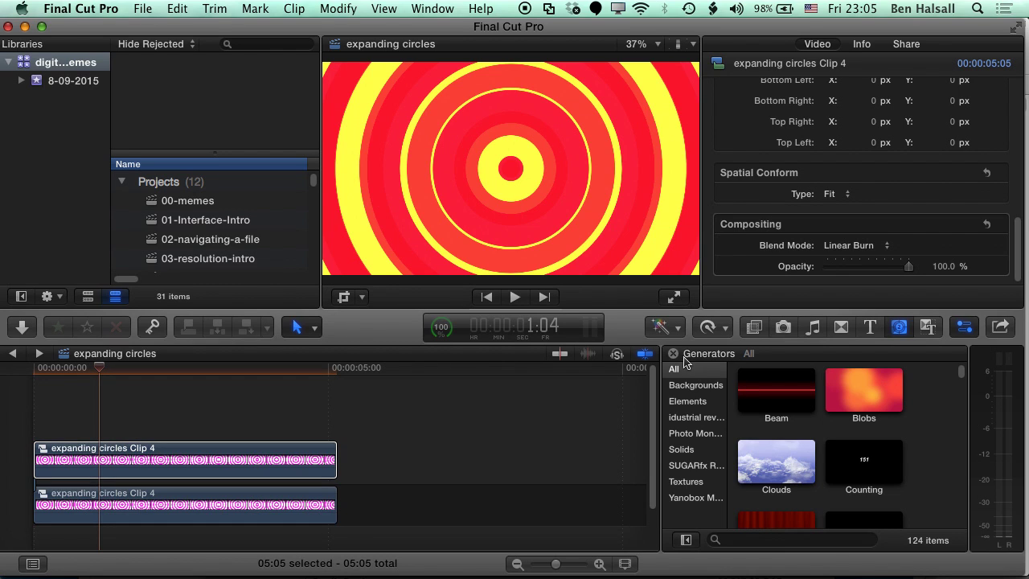
click(700, 404)
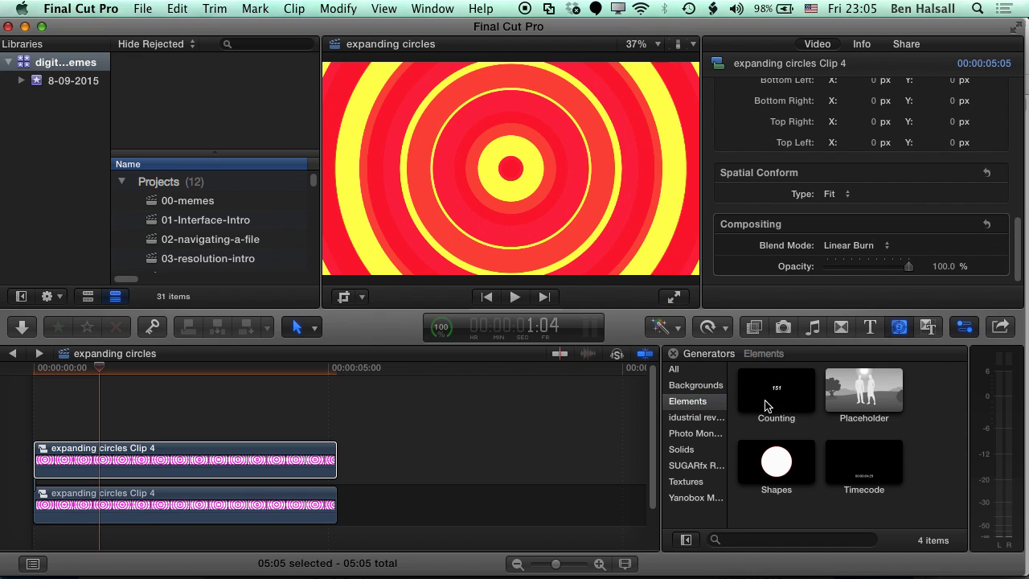